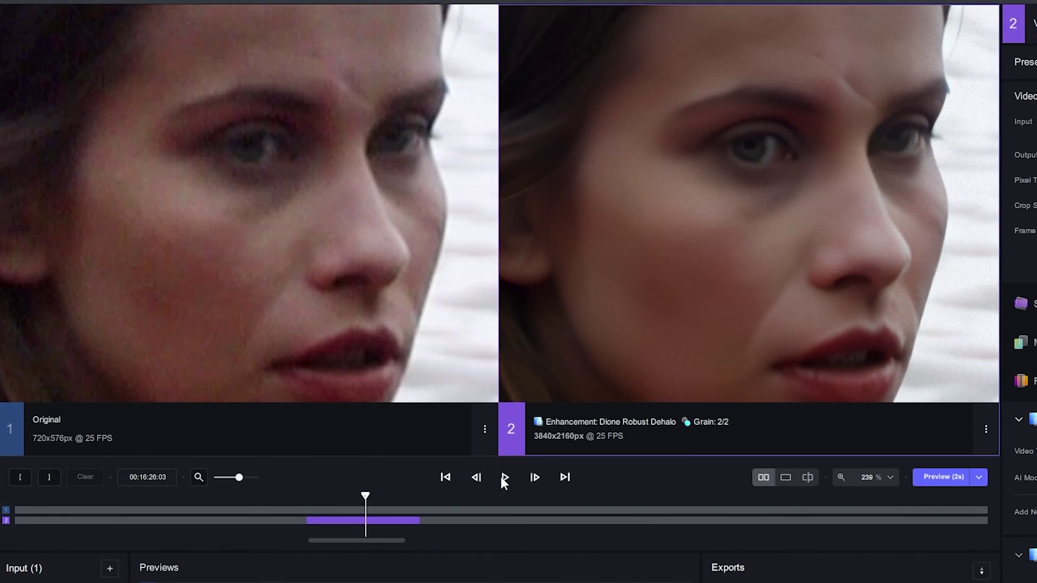
- Play the processed preview and compare the woman's face in the original and enhanced views, both close up and in the full frame
{"action": "left_click", "coordinate": [504, 477]}
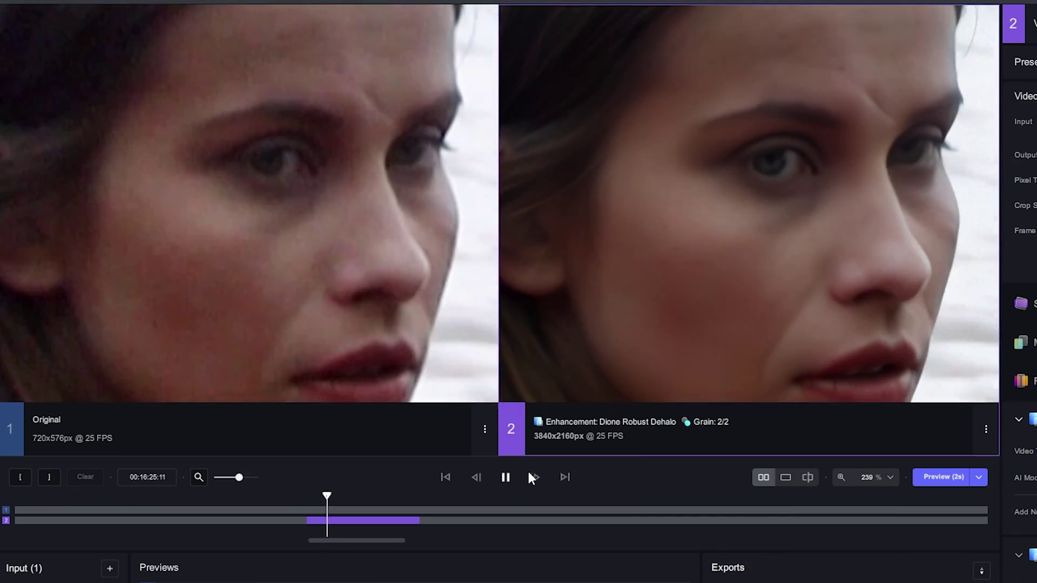
{"action": "scroll", "coordinate": [270, 210], "scroll_direction": "down", "scroll_amount": 1}
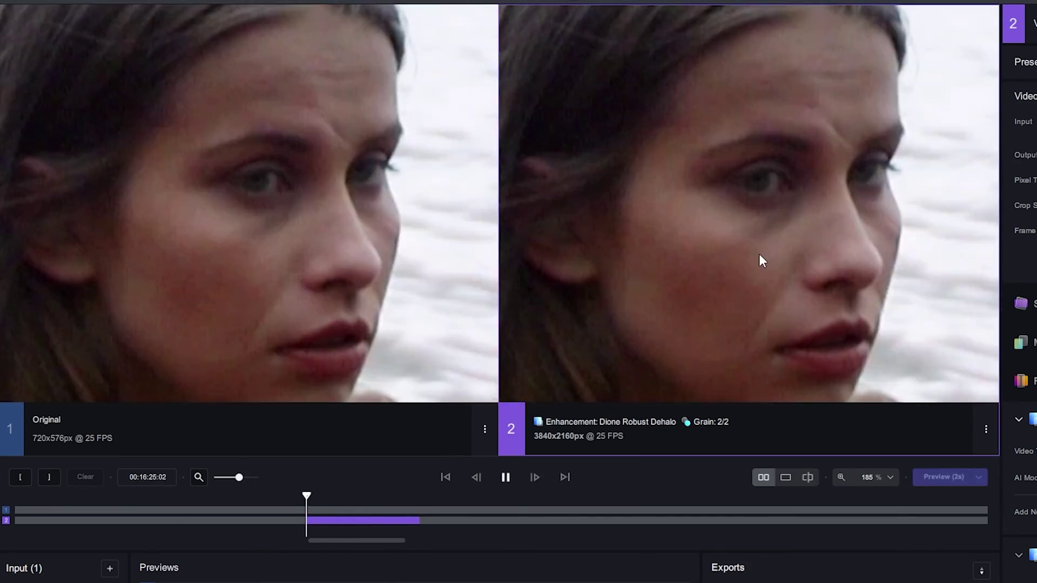
{"action": "scroll", "coordinate": [761, 254], "scroll_direction": "down", "scroll_amount": 3}
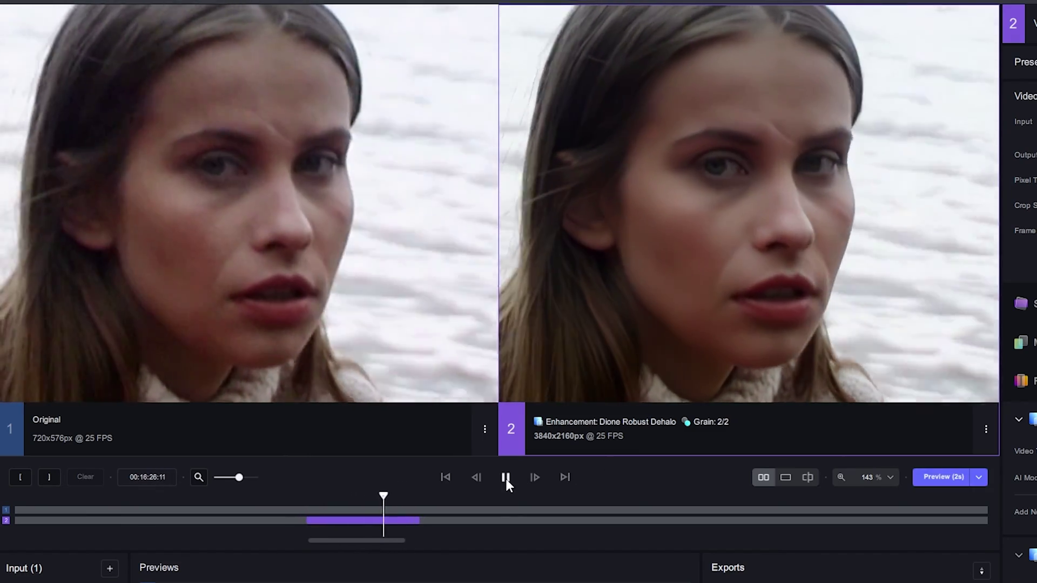
{"action": "left_click", "coordinate": [506, 477]}
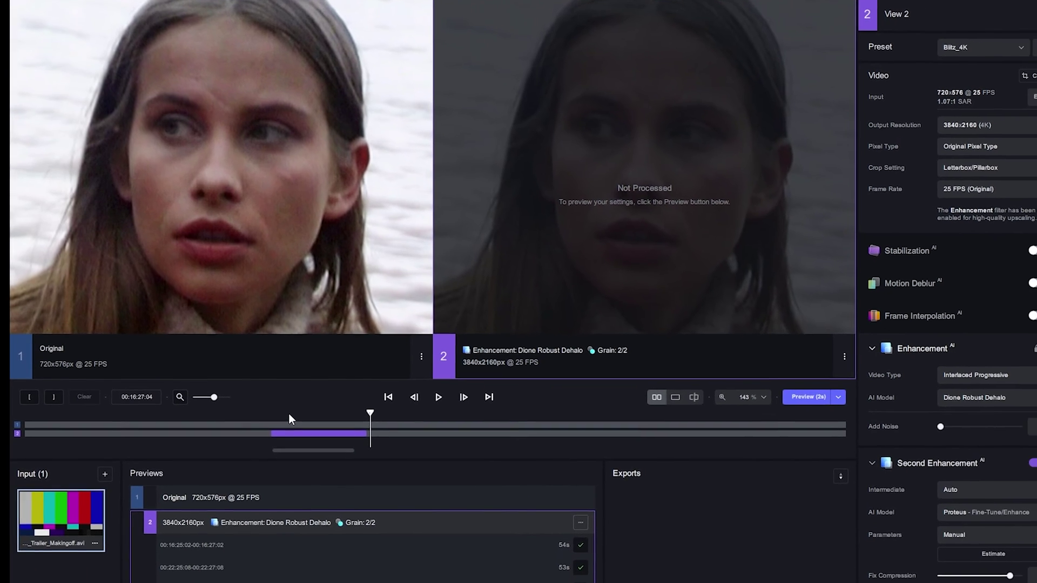
{"action": "left_click", "coordinate": [288, 414]}
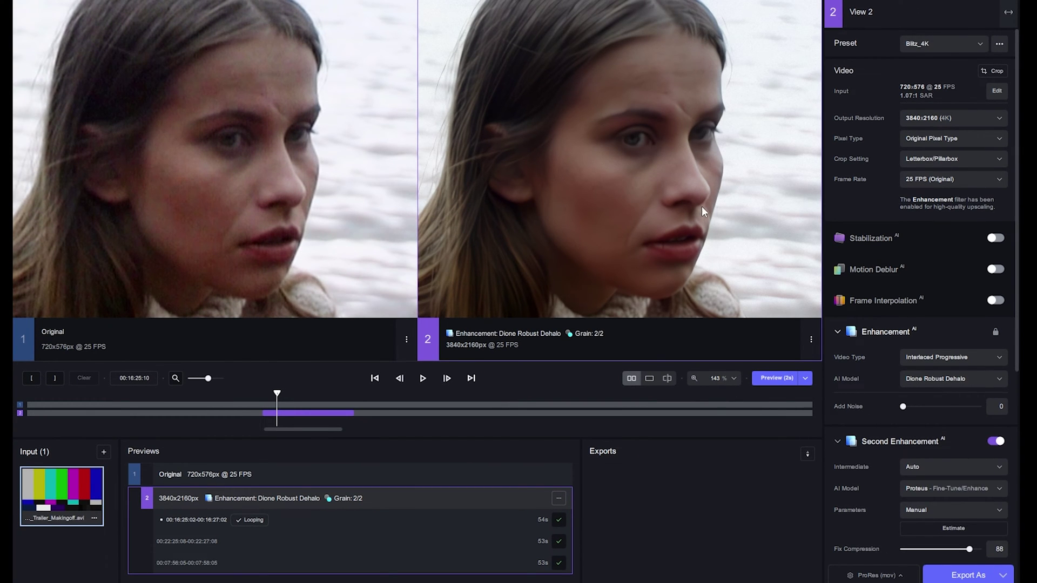
{"action": "scroll", "coordinate": [701, 206], "scroll_direction": "up", "scroll_amount": 5}
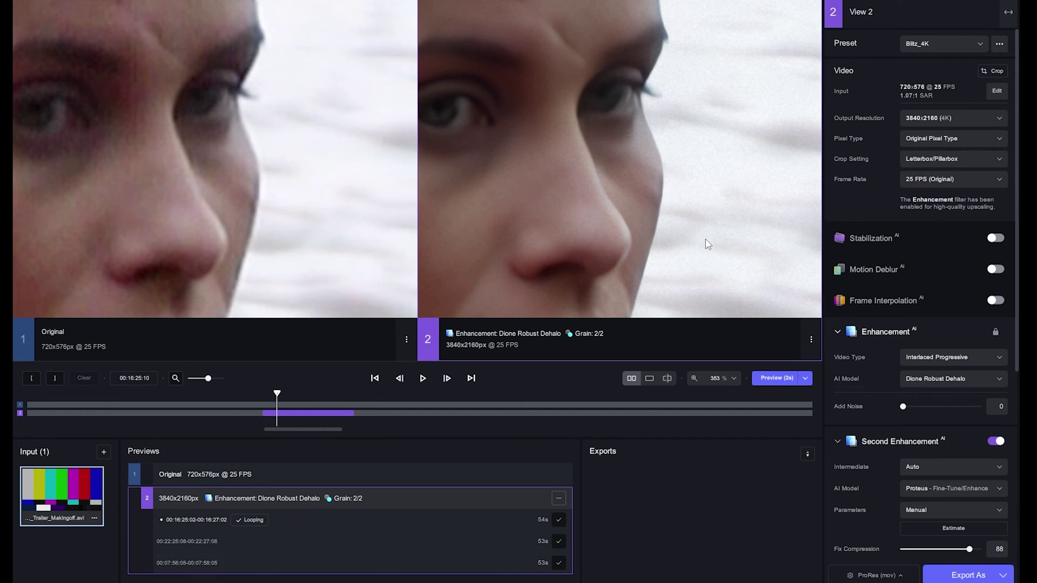
{"action": "scroll", "coordinate": [645, 219], "scroll_direction": "down", "scroll_amount": 2}
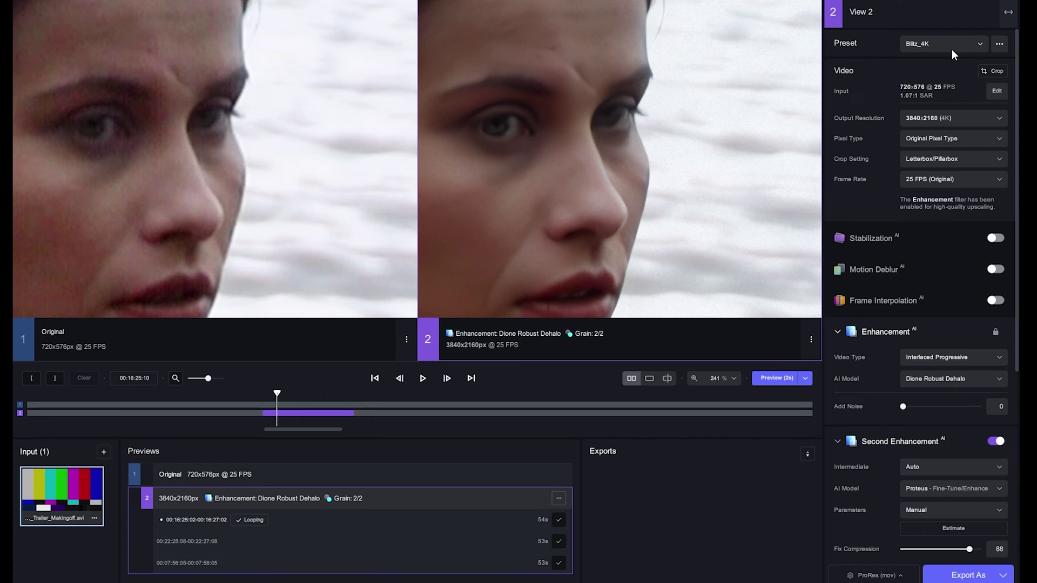
{"action": "scroll", "coordinate": [675, 194], "scroll_direction": "down", "scroll_amount": 5}
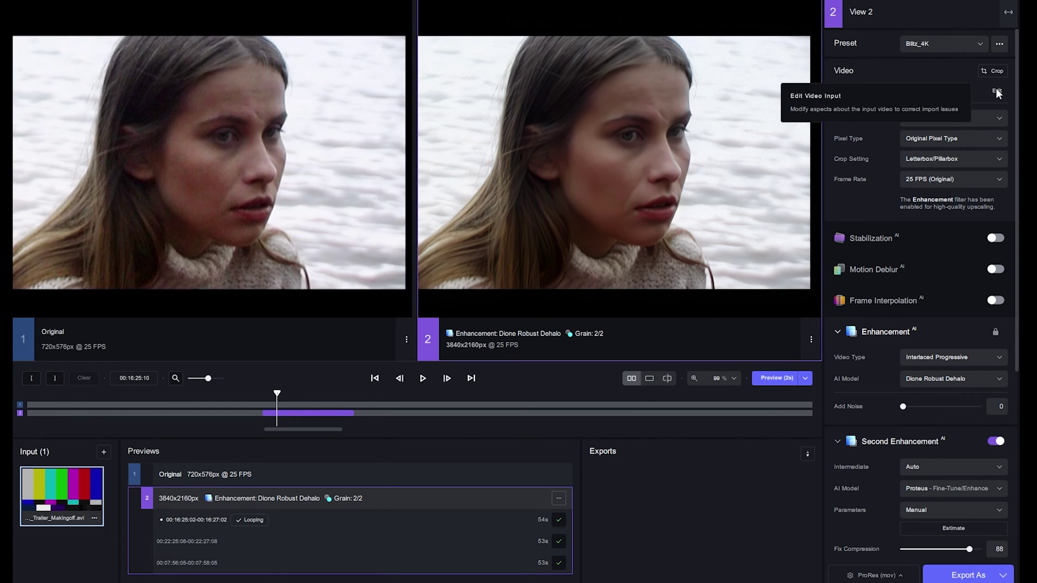
{"action": "scroll", "coordinate": [537, 170], "scroll_direction": "down", "scroll_amount": 2}
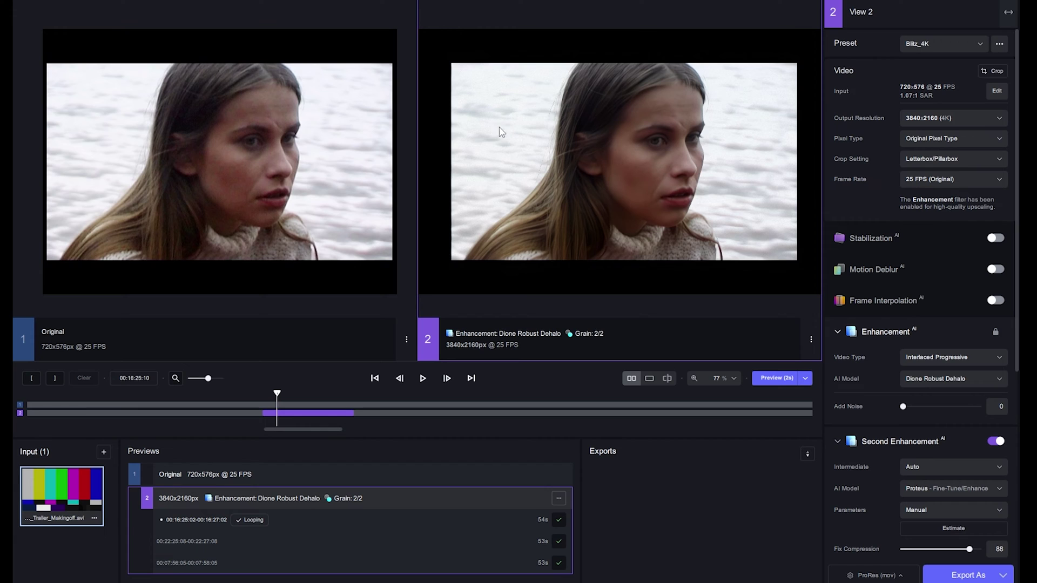
{"action": "scroll", "coordinate": [175, 73], "scroll_direction": "down", "scroll_amount": 1}
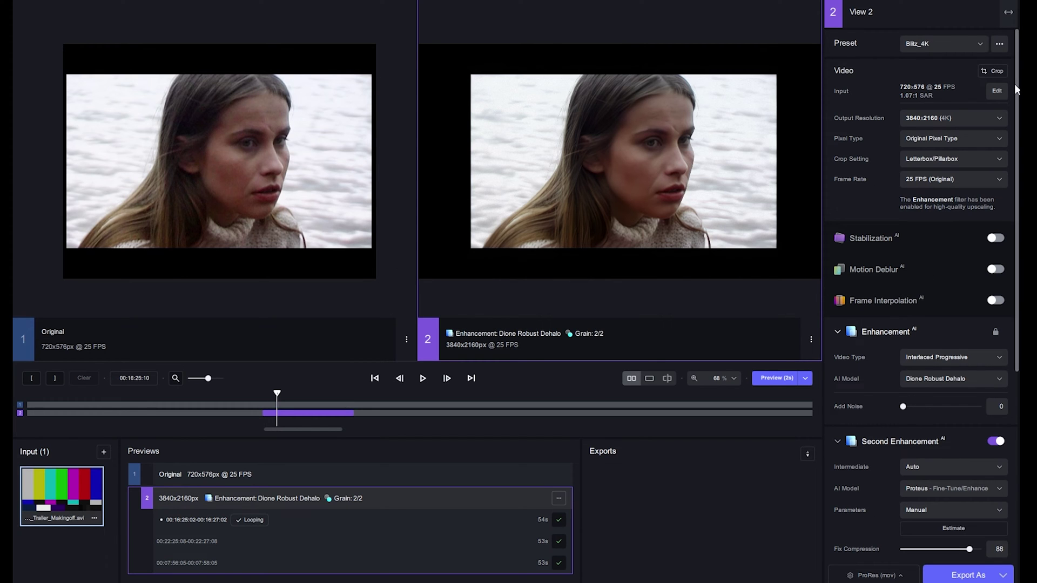
{"action": "left_click", "coordinate": [997, 70]}
{"action": "left_click_drag", "start_coordinate": [412, 66], "coordinate": [412, 91]}
{"action": "left_click_drag", "start_coordinate": [413, 298], "coordinate": [414, 277]}
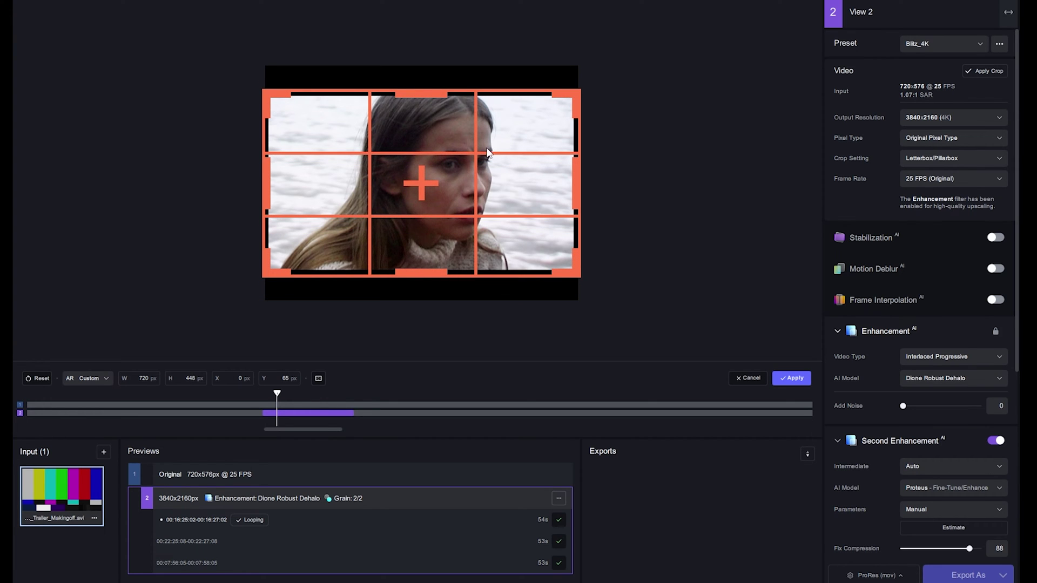
{"action": "left_click_drag", "start_coordinate": [406, 94], "coordinate": [411, 96]}
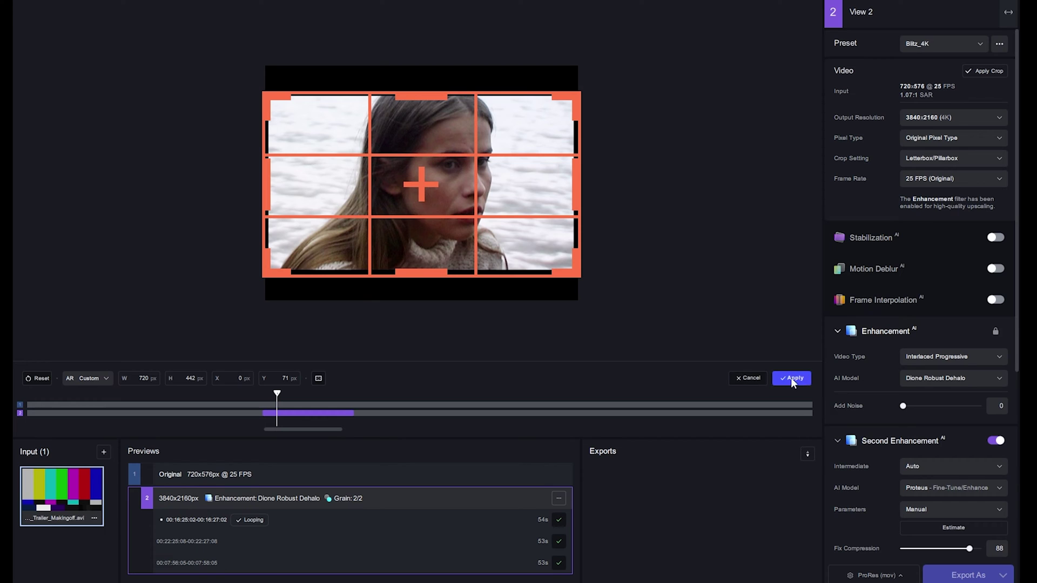
{"action": "left_click", "coordinate": [750, 377]}
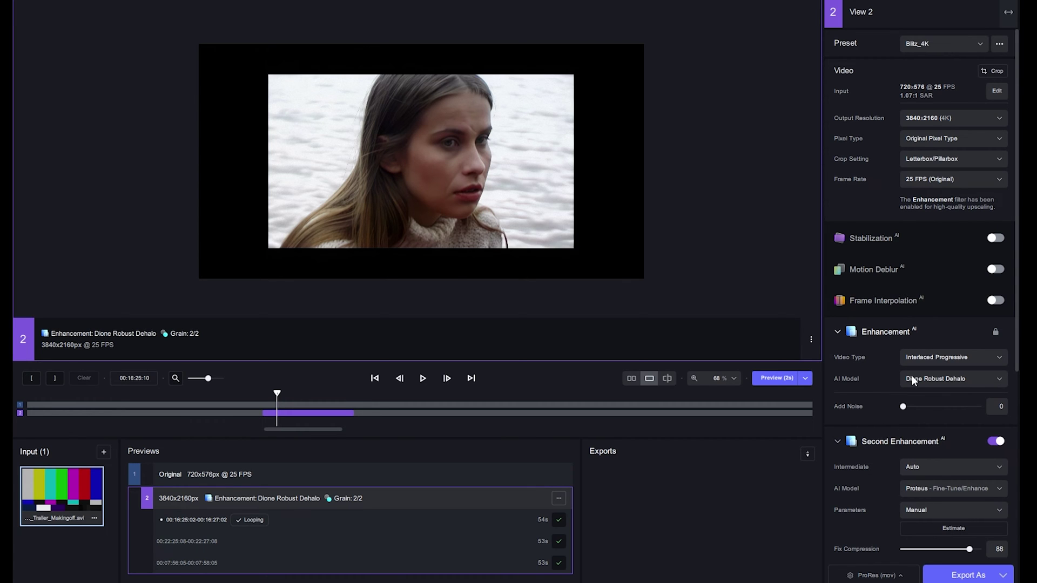
- Set the Enhancement filter's video type to Interlaced Progressive and its AI model to Dione Robust Dehalo
{"action": "scroll", "coordinate": [441, 166], "scroll_direction": "up", "scroll_amount": 3}
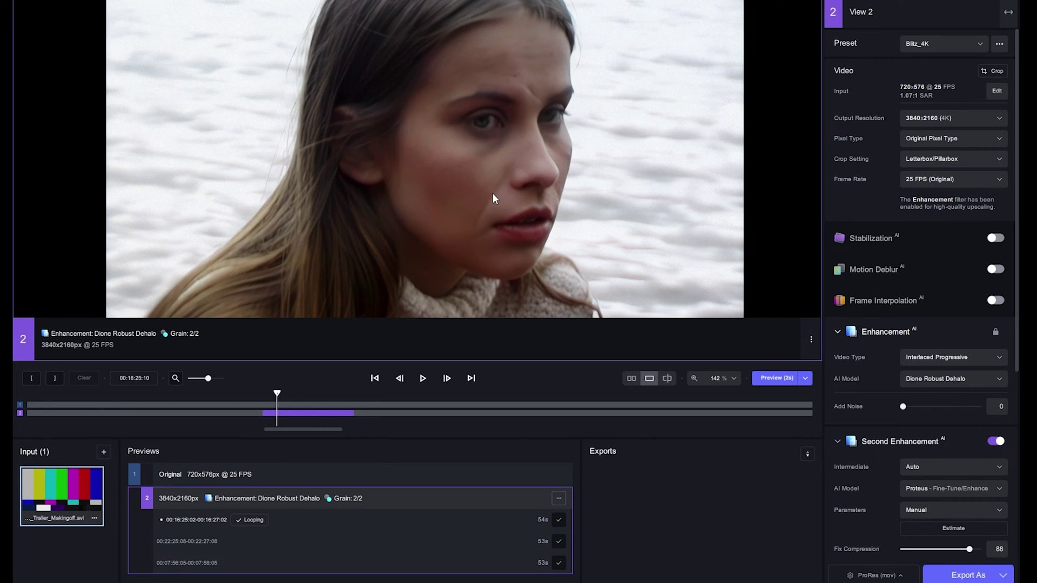
{"action": "scroll", "coordinate": [493, 195], "scroll_direction": "down", "scroll_amount": 2}
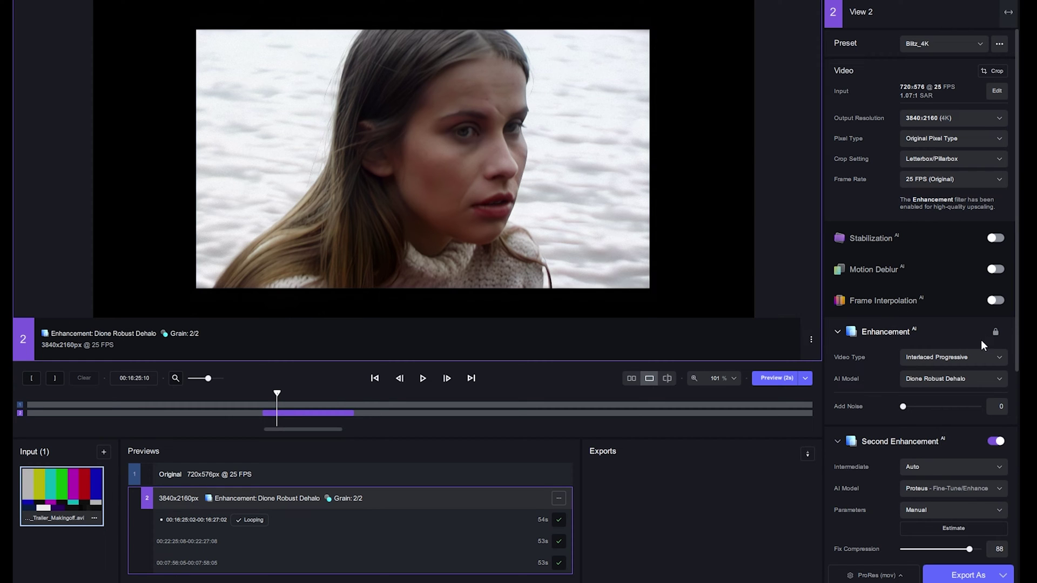
{"action": "scroll", "coordinate": [933, 303], "scroll_direction": "down", "scroll_amount": 3}
{"action": "scroll", "coordinate": [926, 306], "scroll_direction": "down", "scroll_amount": 3}
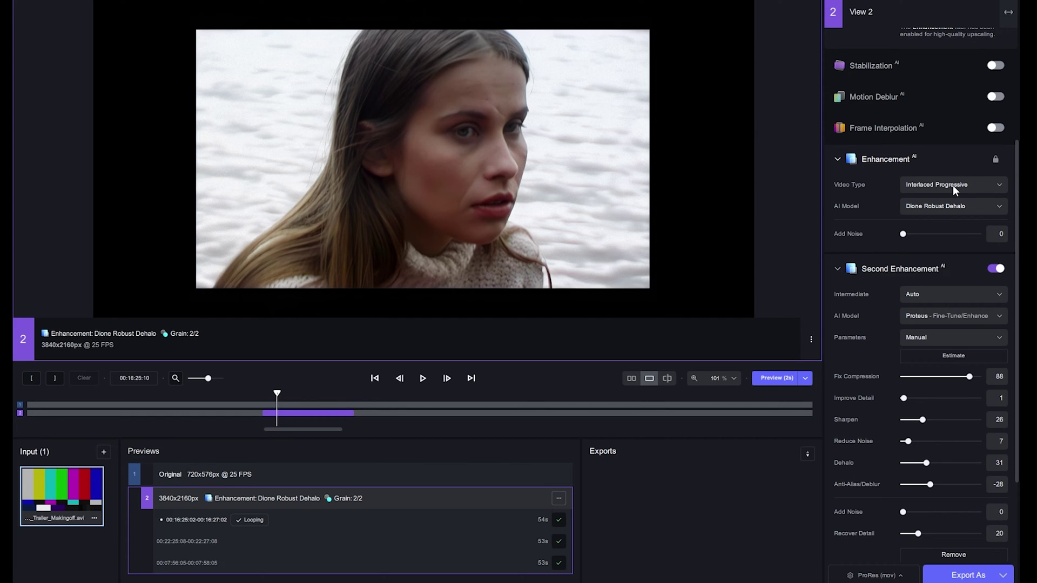
{"action": "left_click", "coordinate": [976, 186]}
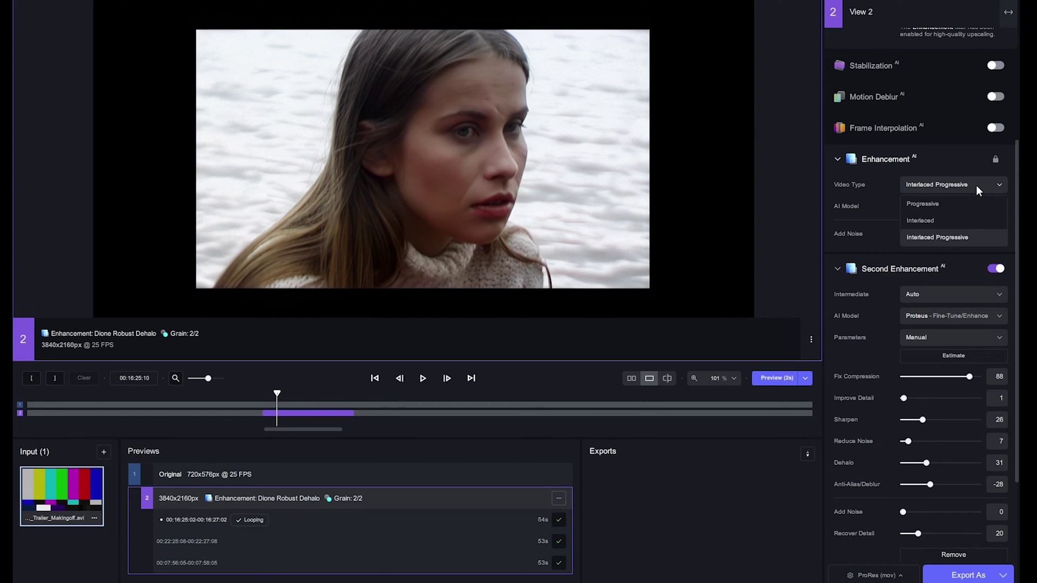
{"action": "left_click", "coordinate": [953, 243]}
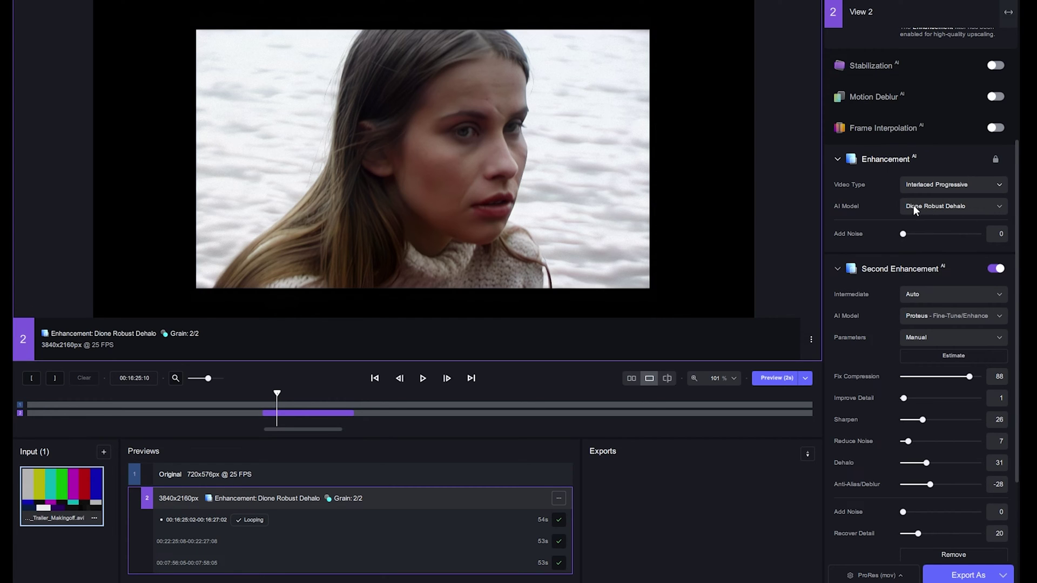
{"action": "left_click", "coordinate": [976, 205]}
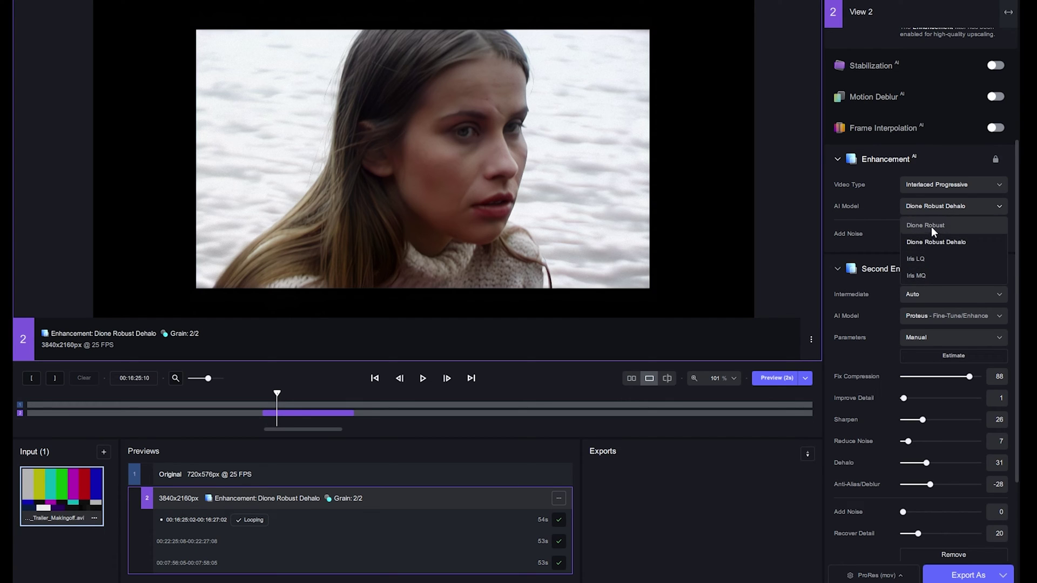
{"action": "left_click", "coordinate": [963, 241]}
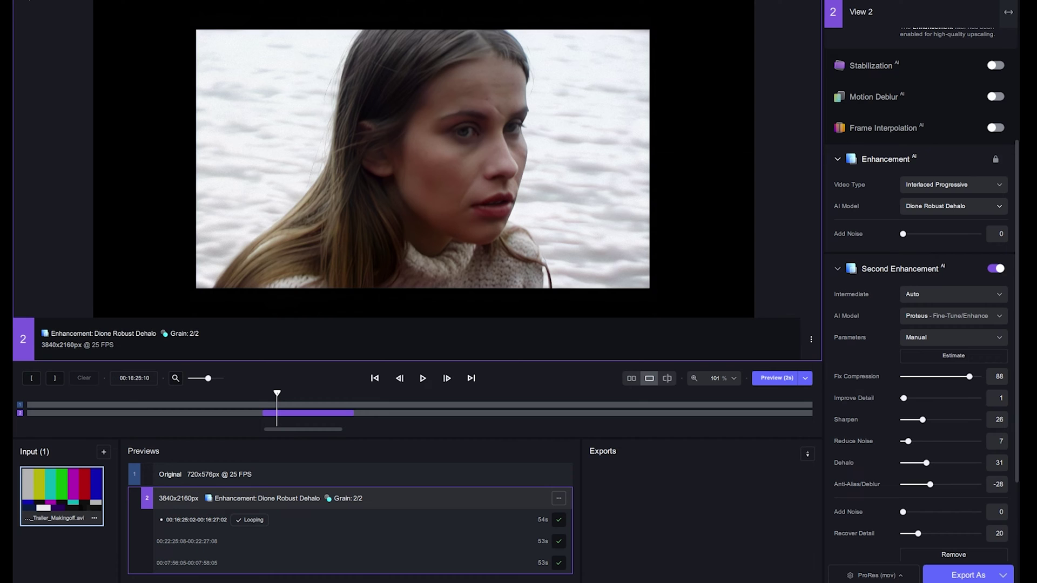
- Check the Show Second Enhancement Feature option in the advanced preferences, leaving the preferences without saving
{"action": "left_click", "coordinate": [26, 2]}
{"action": "left_click", "coordinate": [53, 54]}
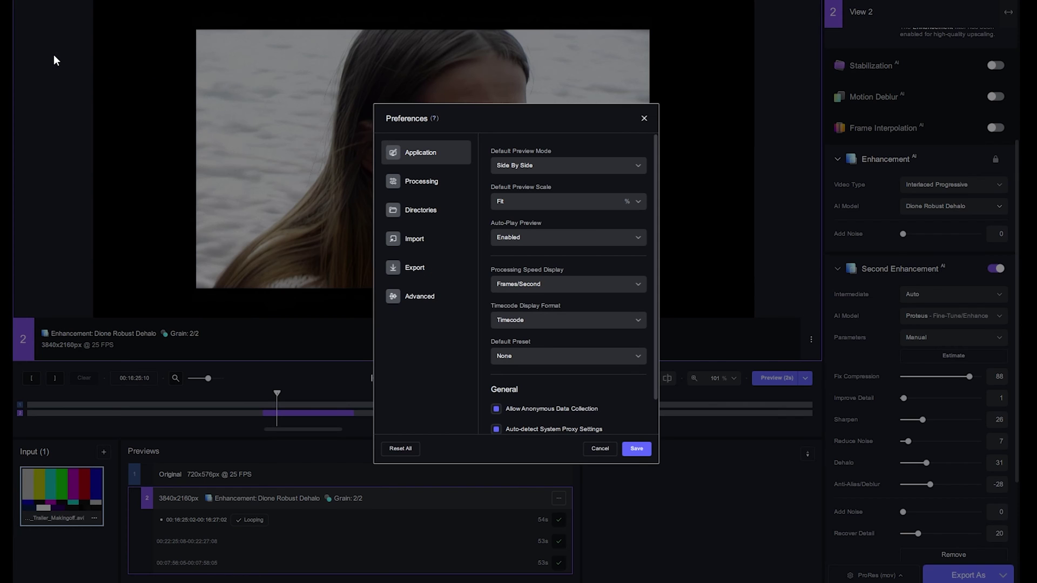
{"action": "left_click", "coordinate": [429, 296]}
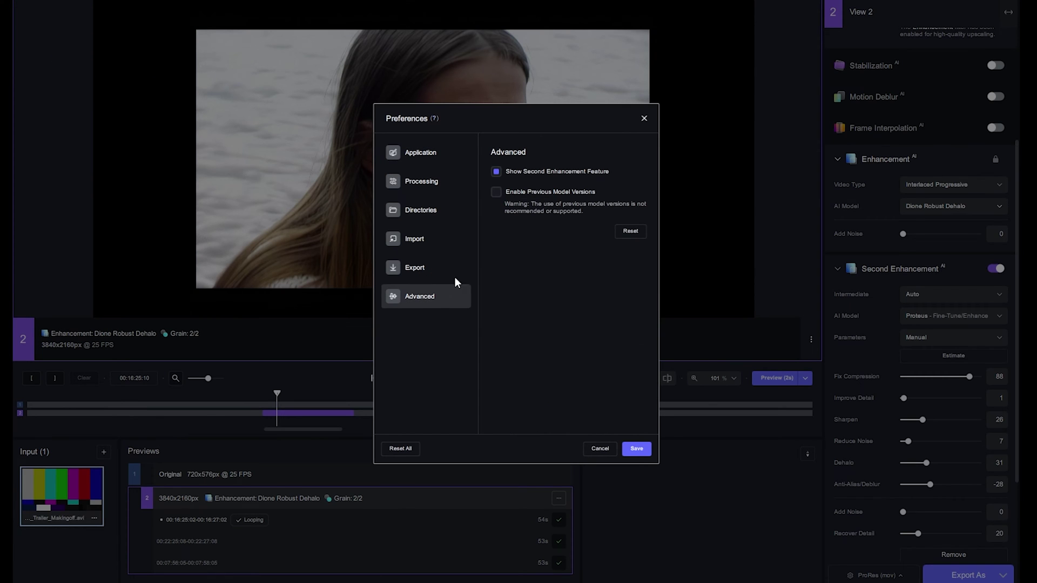
{"action": "mouse_move", "coordinate": [496, 175]}
{"action": "left_click", "coordinate": [599, 450]}
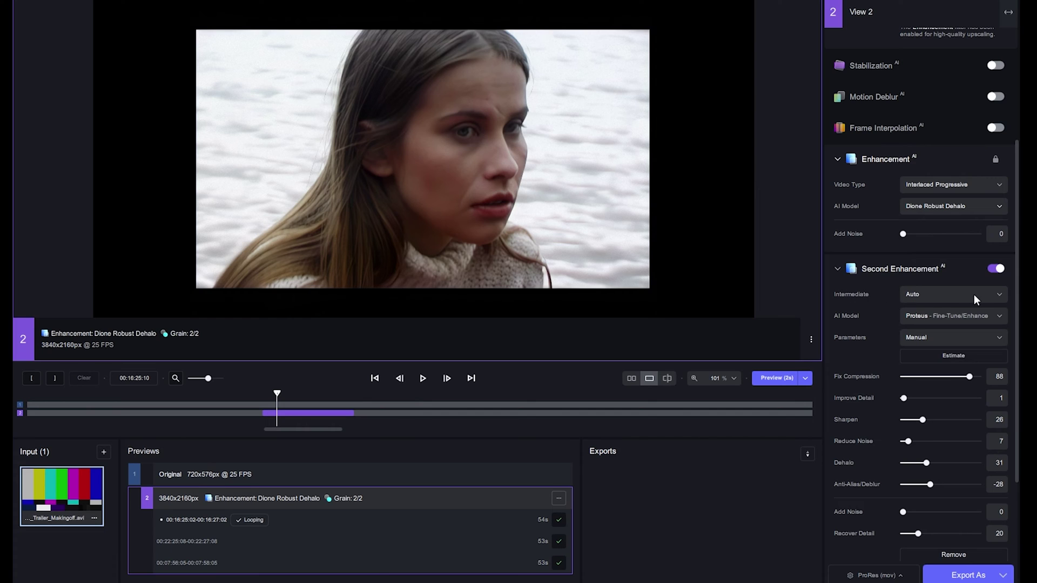
- Review the Second Enhancement's intermediate scale options and select Proteus - Fine-Tune/Enhance as its AI model
{"action": "left_click", "coordinate": [1004, 292]}
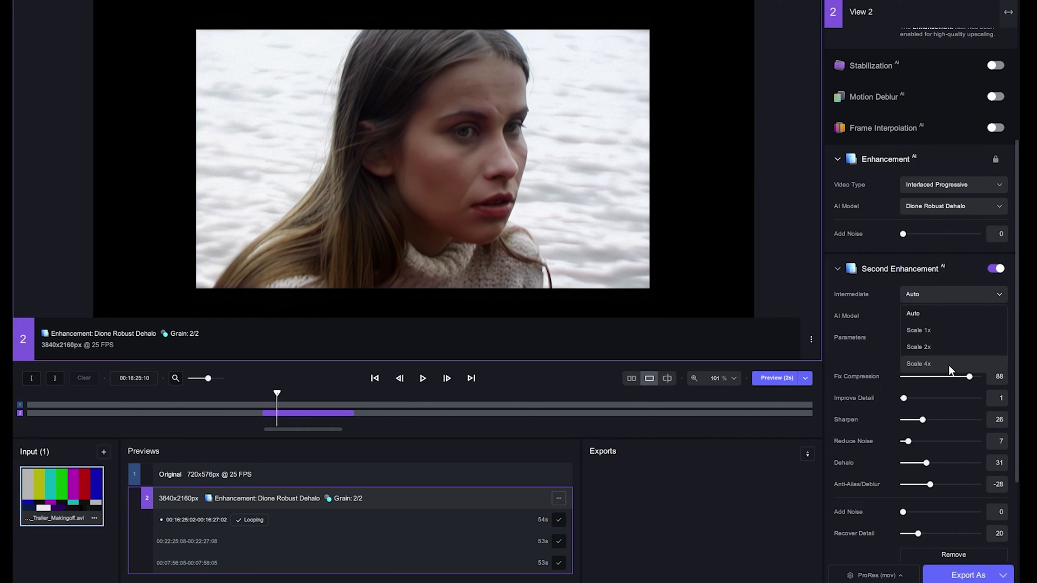
{"action": "left_click", "coordinate": [938, 281]}
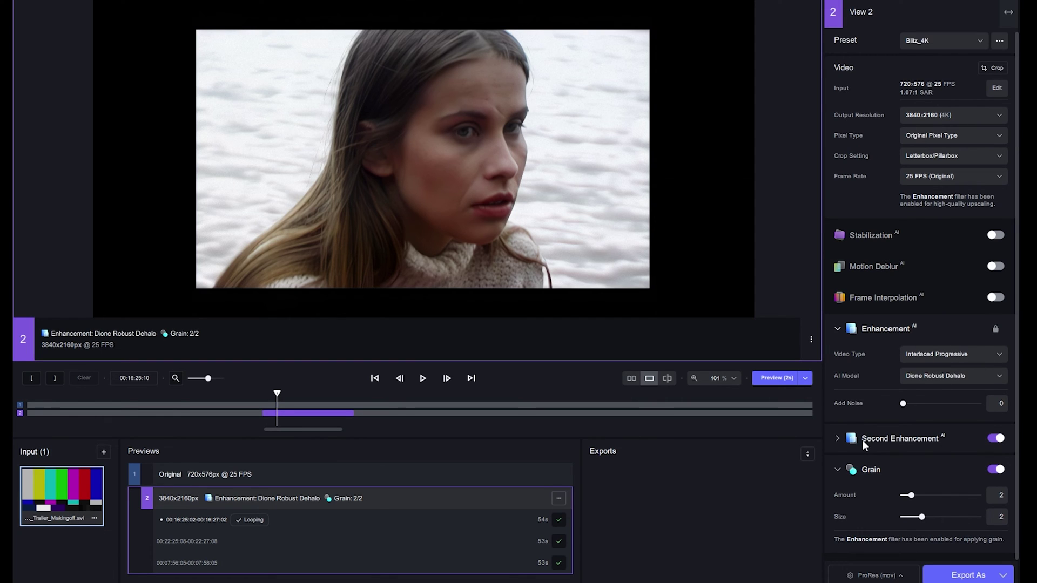
{"action": "left_click", "coordinate": [839, 437]}
{"action": "scroll", "coordinate": [920, 387], "scroll_direction": "down", "scroll_amount": 5}
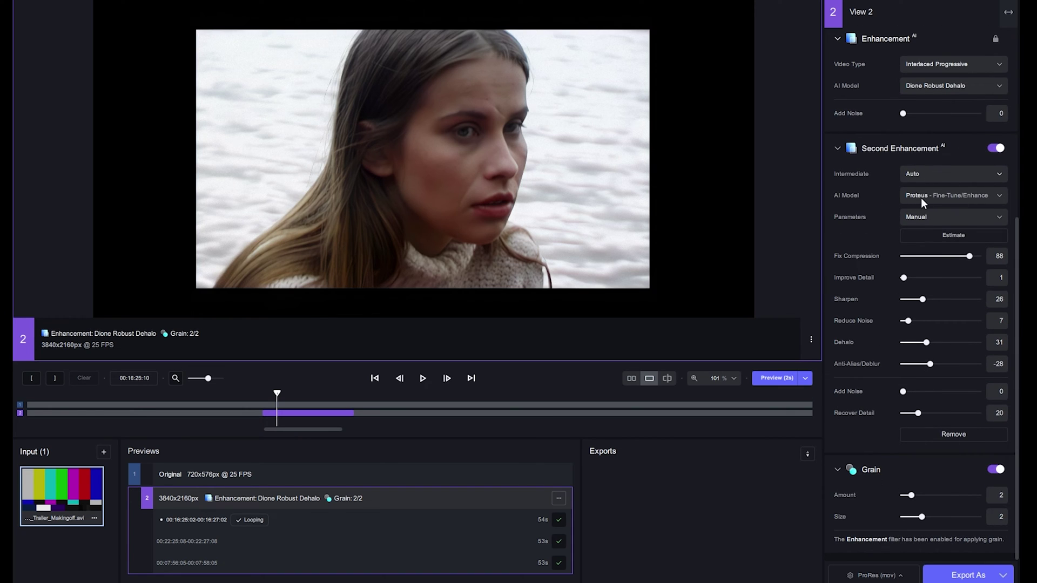
{"action": "left_click", "coordinate": [999, 195]}
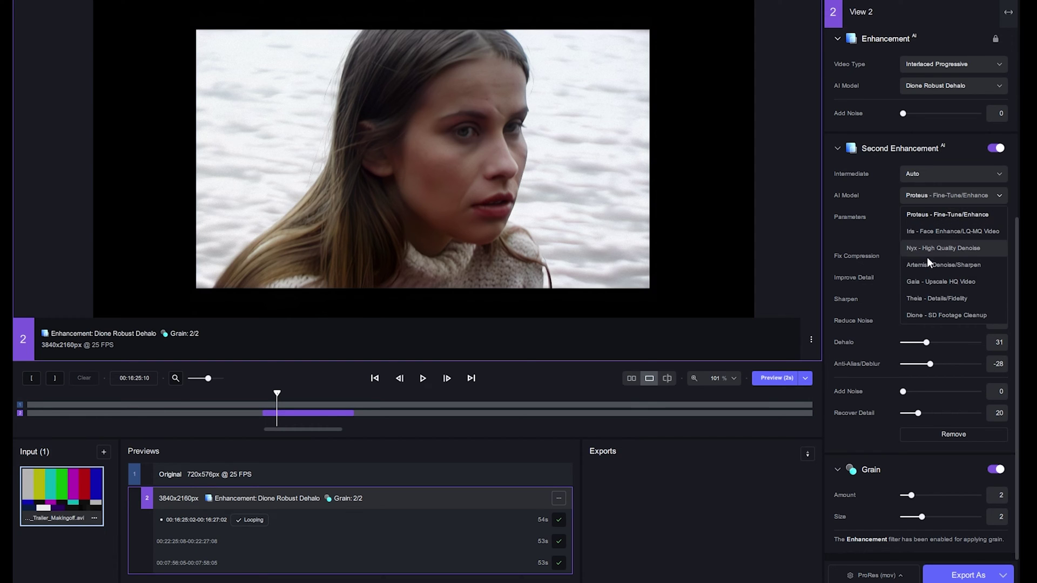
{"action": "left_click", "coordinate": [928, 214]}
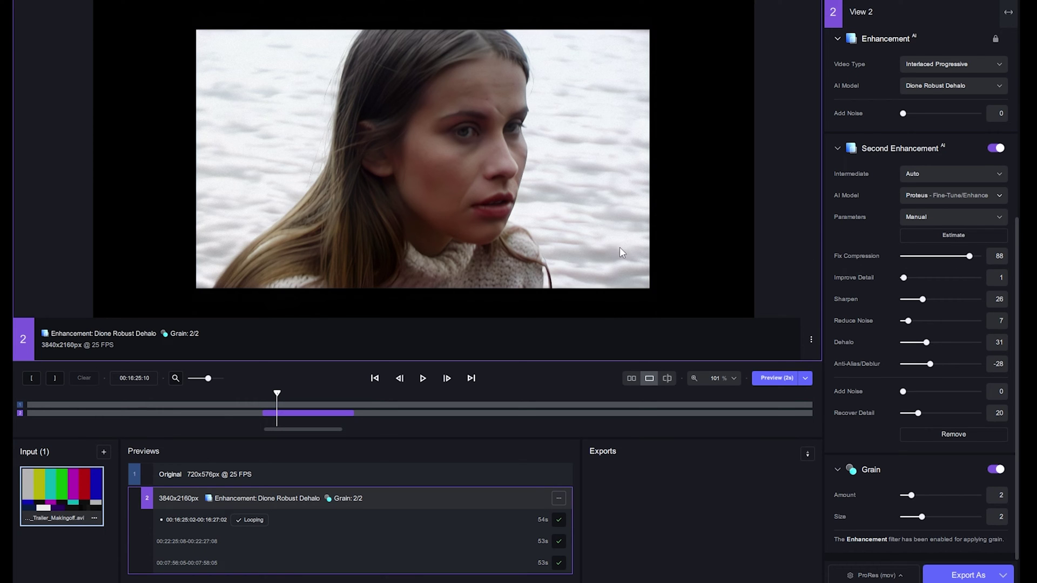
- Play the enhanced preview enlarged on the woman's face and switch to the side-by-side comparison with the original
{"action": "scroll", "coordinate": [458, 197], "scroll_direction": "up", "scroll_amount": 3}
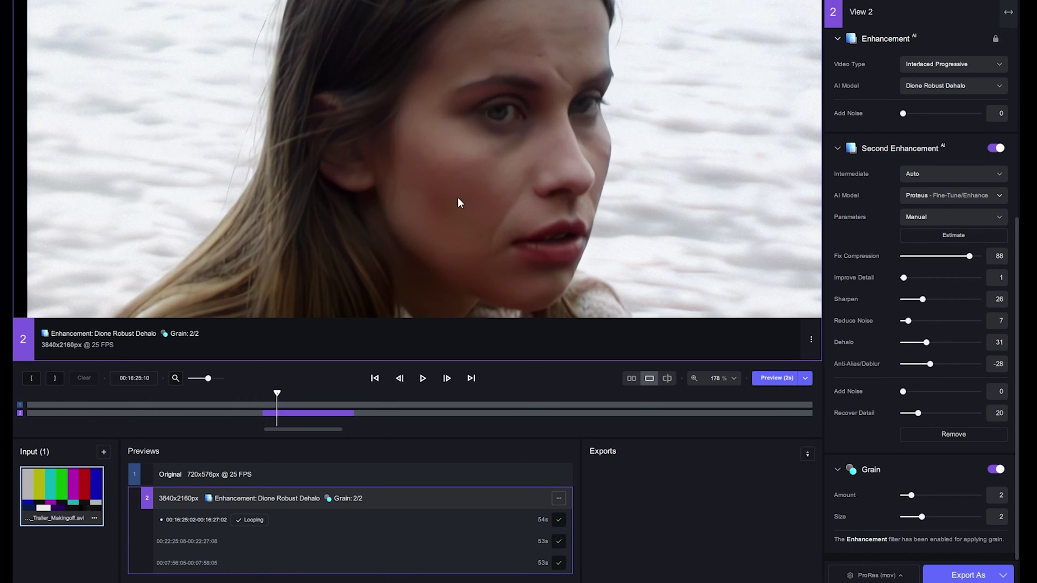
{"action": "left_click", "coordinate": [423, 378]}
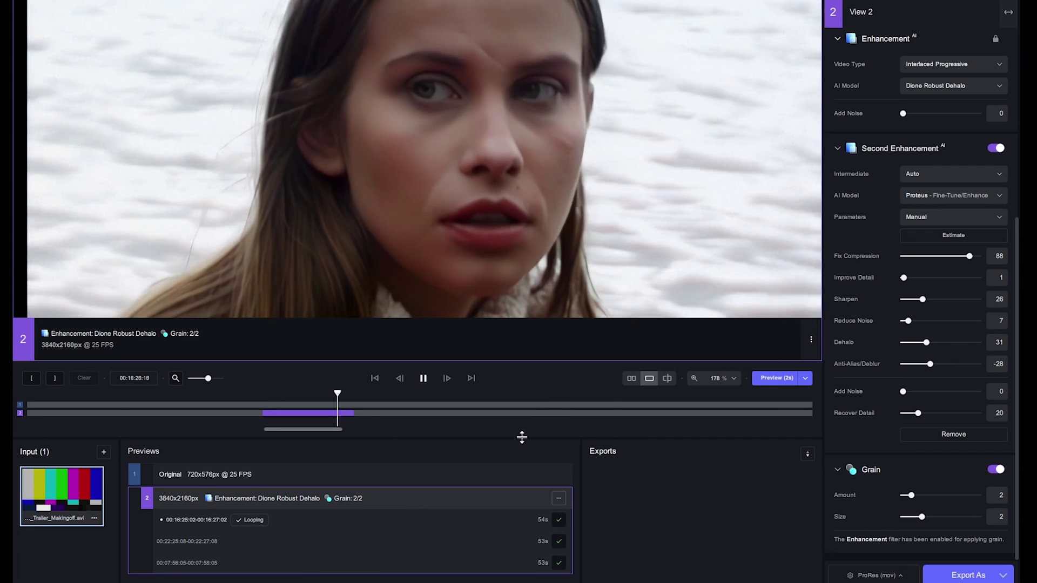
{"action": "left_click", "coordinate": [632, 378]}
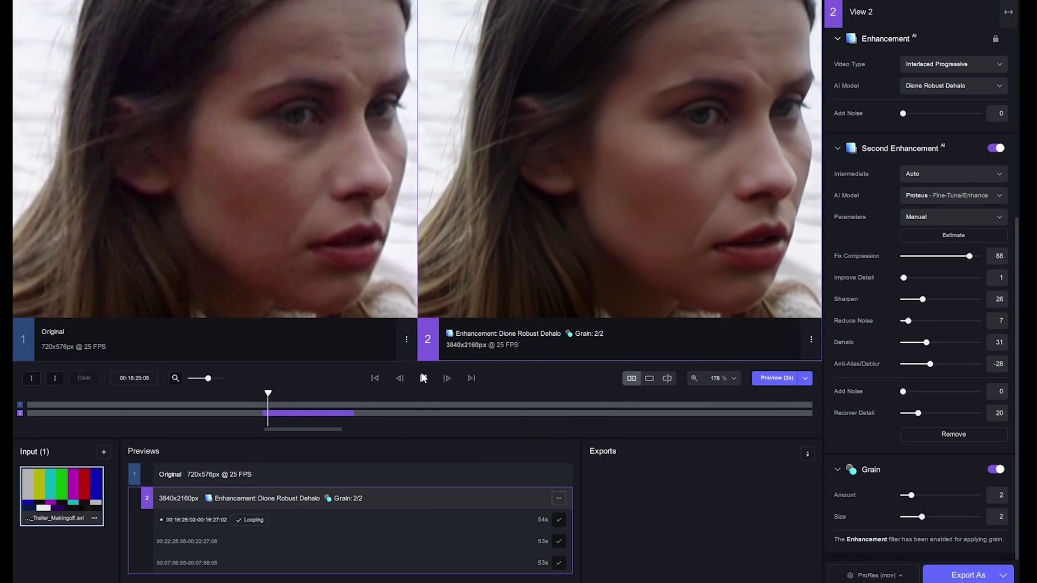
- Compare the original and enhanced footage in the 00:22:25:08-00:22:27:08 and 00:07:56:05-00:07:58:05 previews
{"action": "left_click", "coordinate": [220, 540]}
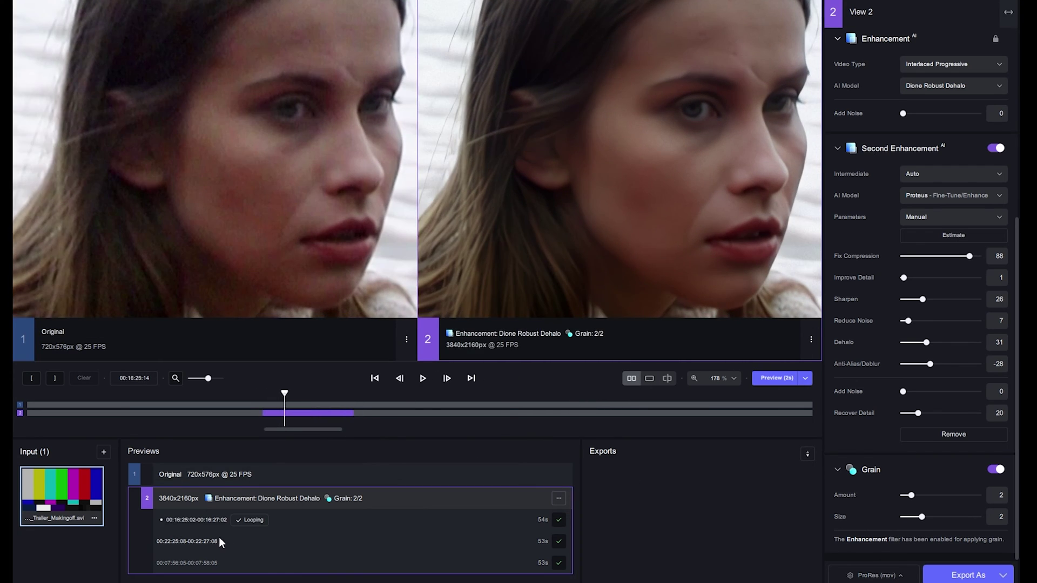
{"action": "scroll", "coordinate": [609, 184], "scroll_direction": "up", "scroll_amount": 4}
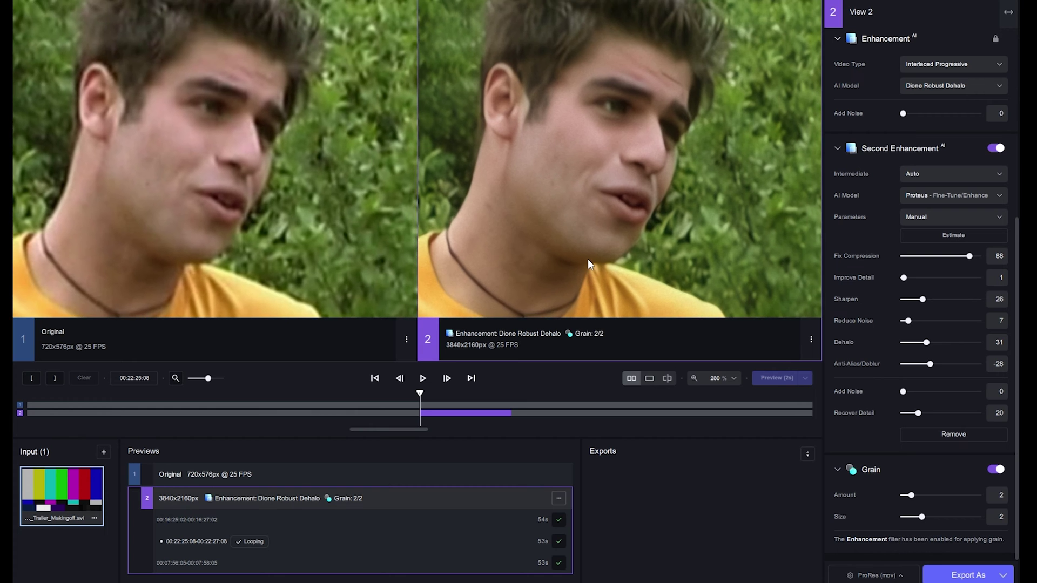
{"action": "left_click", "coordinate": [277, 563]}
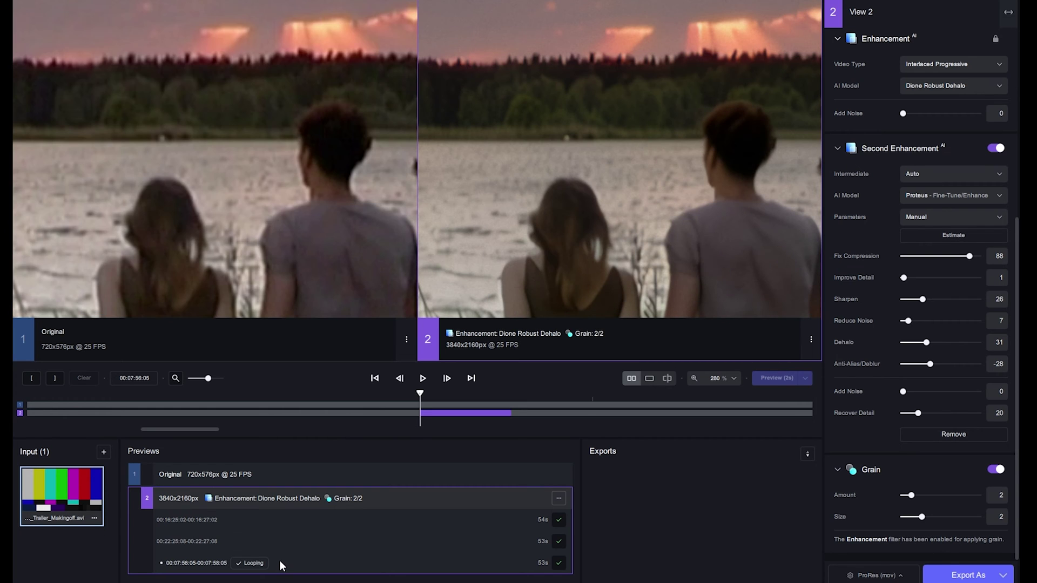
{"action": "scroll", "coordinate": [517, 261], "scroll_direction": "down", "scroll_amount": 2}
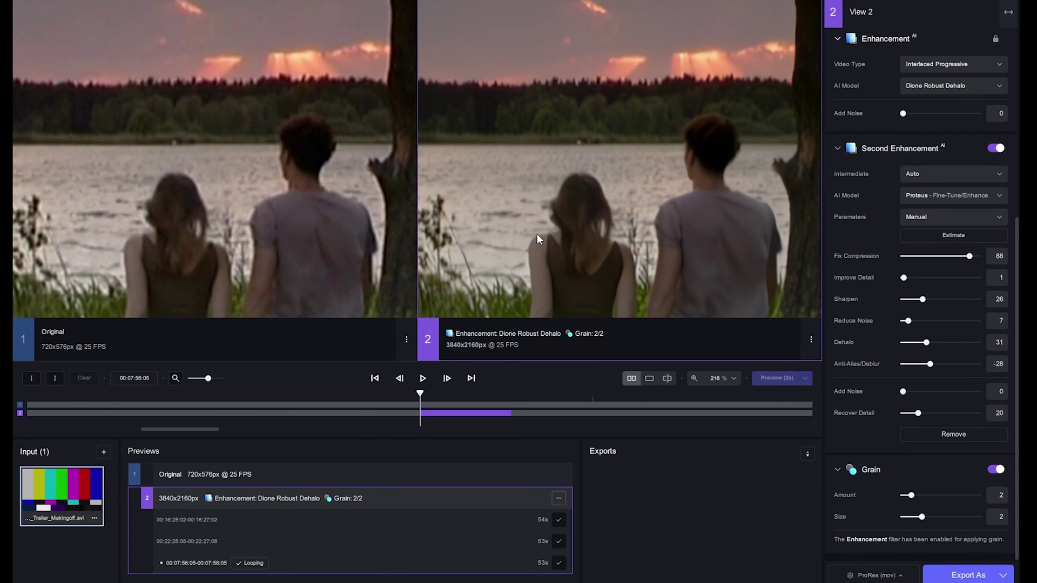
- Play the couple-at-the-lake preview and compare the figures and reeds enlarged in the original and enhanced views
{"action": "left_click", "coordinate": [422, 378]}
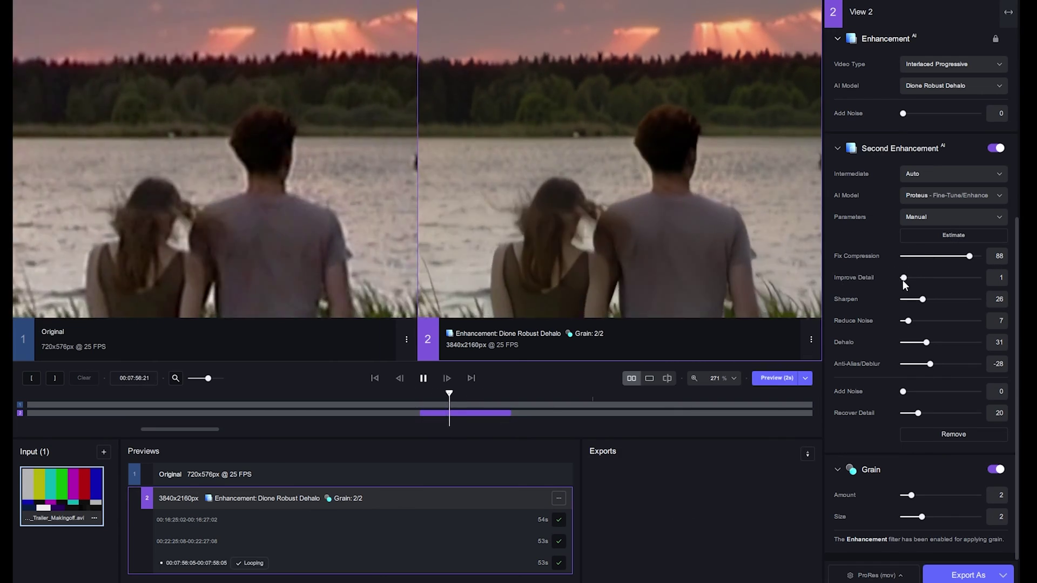
{"action": "left_click", "coordinate": [903, 278]}
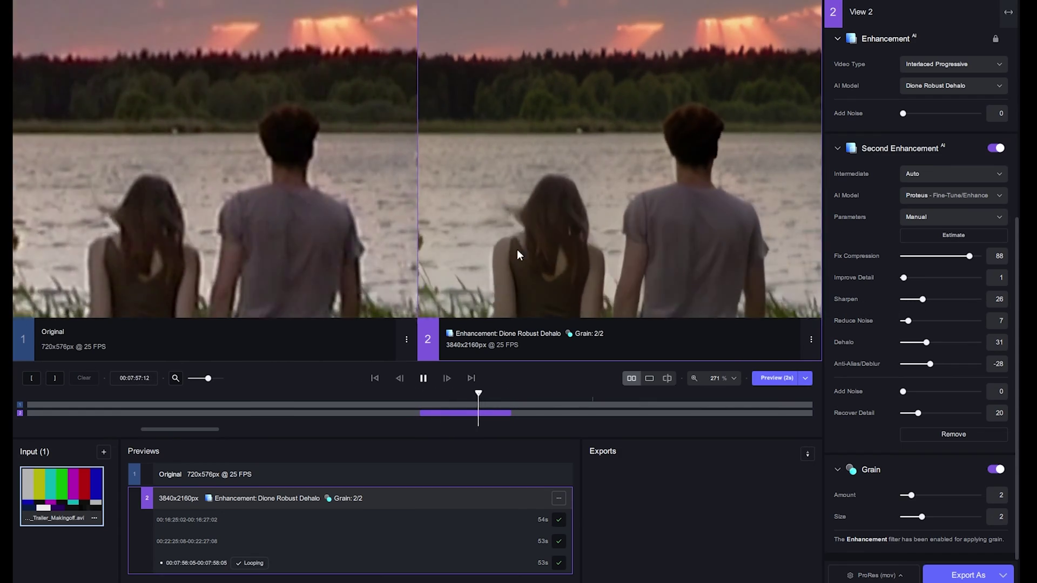
{"action": "scroll", "coordinate": [578, 206], "scroll_direction": "up", "scroll_amount": 5}
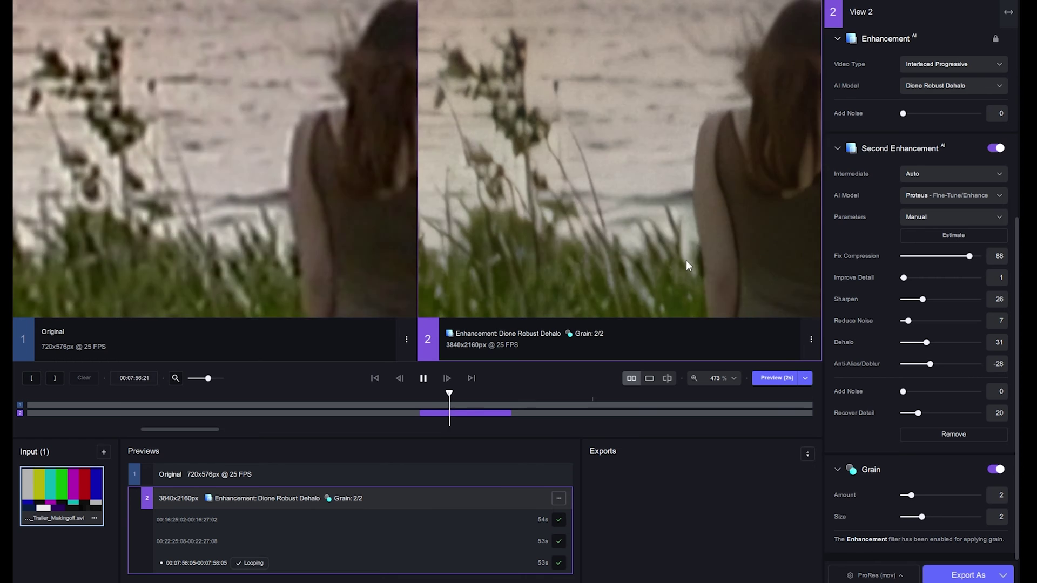
{"action": "left_click", "coordinate": [424, 379]}
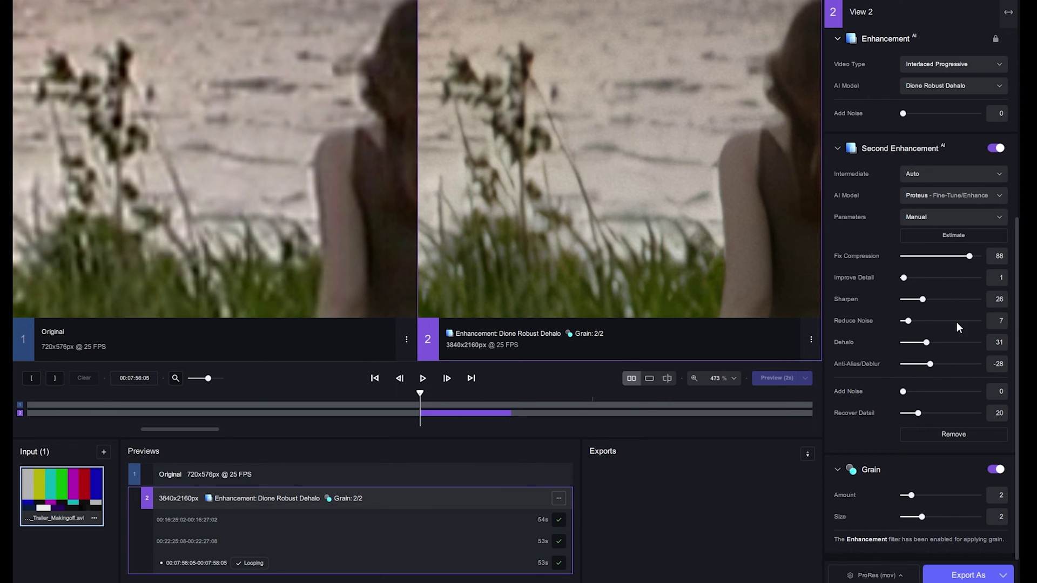
- Inspect the edges around the couple's hair, necks and shoulders at 800% zoom against the original and replay the preview
{"action": "scroll", "coordinate": [651, 220], "scroll_direction": "down", "scroll_amount": 3}
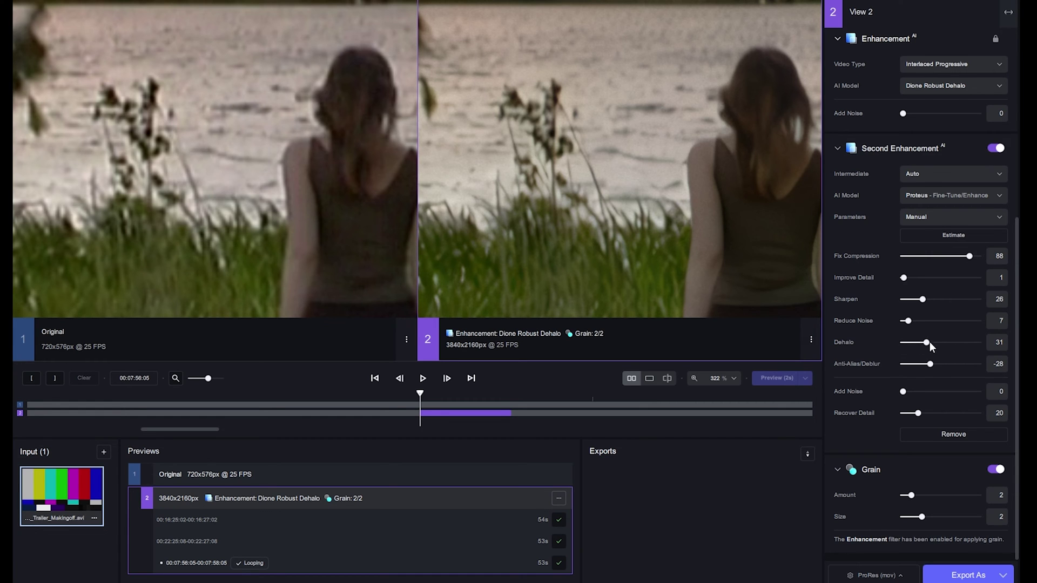
{"action": "scroll", "coordinate": [659, 201], "scroll_direction": "down", "scroll_amount": 3}
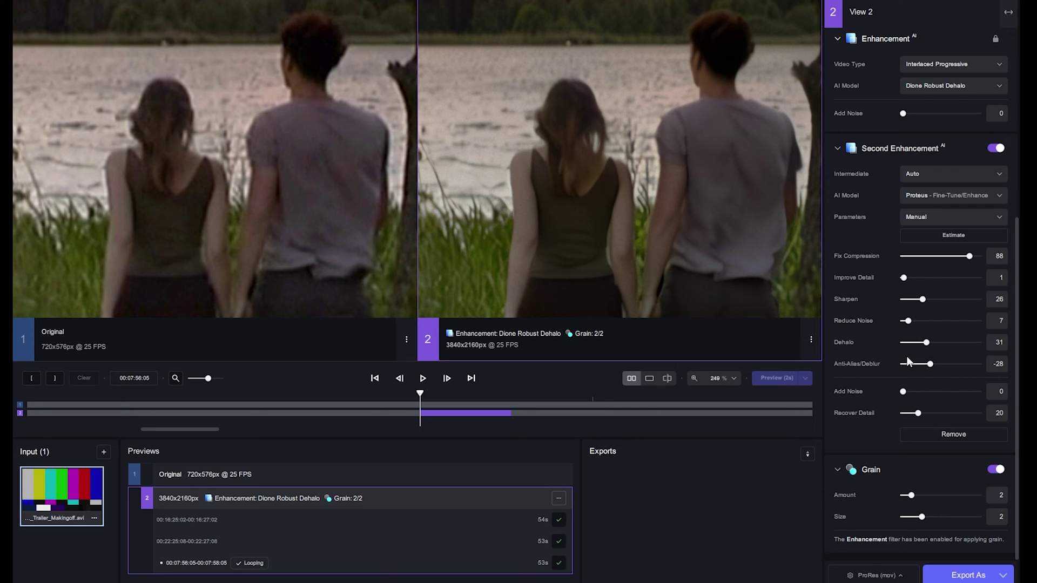
{"action": "scroll", "coordinate": [790, 160], "scroll_direction": "up", "scroll_amount": 8}
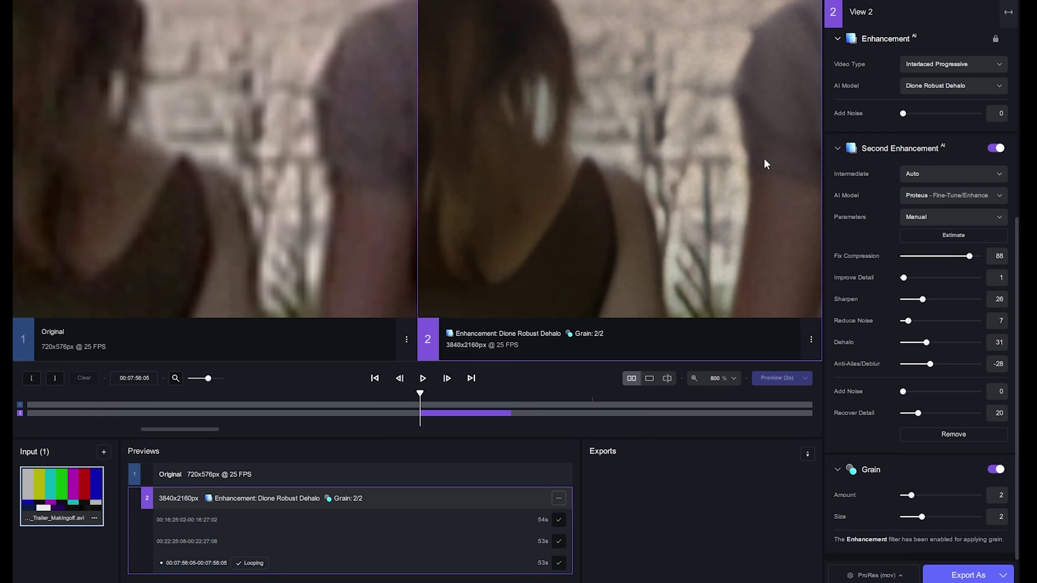
{"action": "left_click_drag", "start_coordinate": [472, 223], "coordinate": [627, 240]}
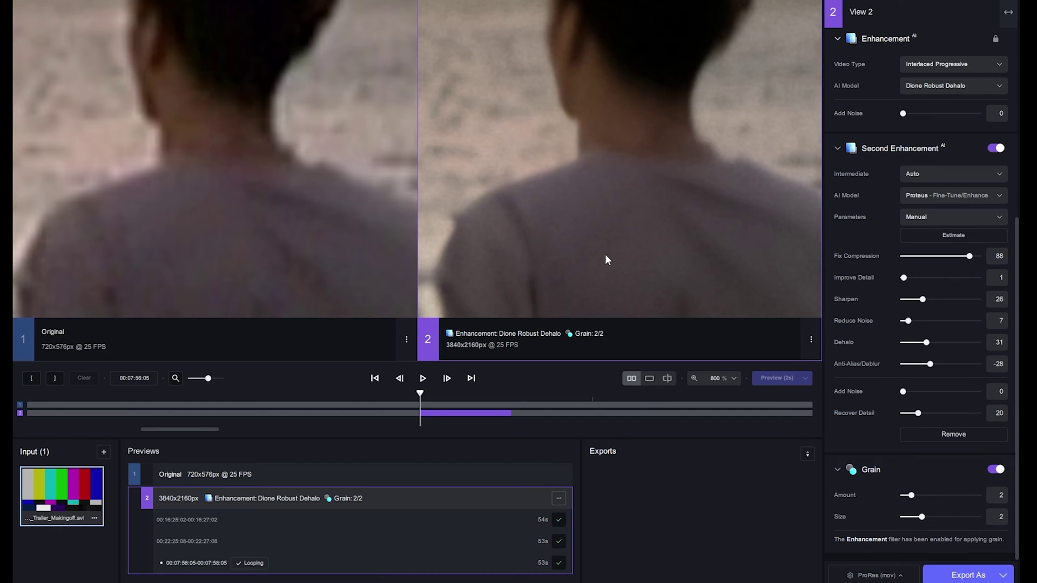
{"action": "left_click", "coordinate": [423, 377]}
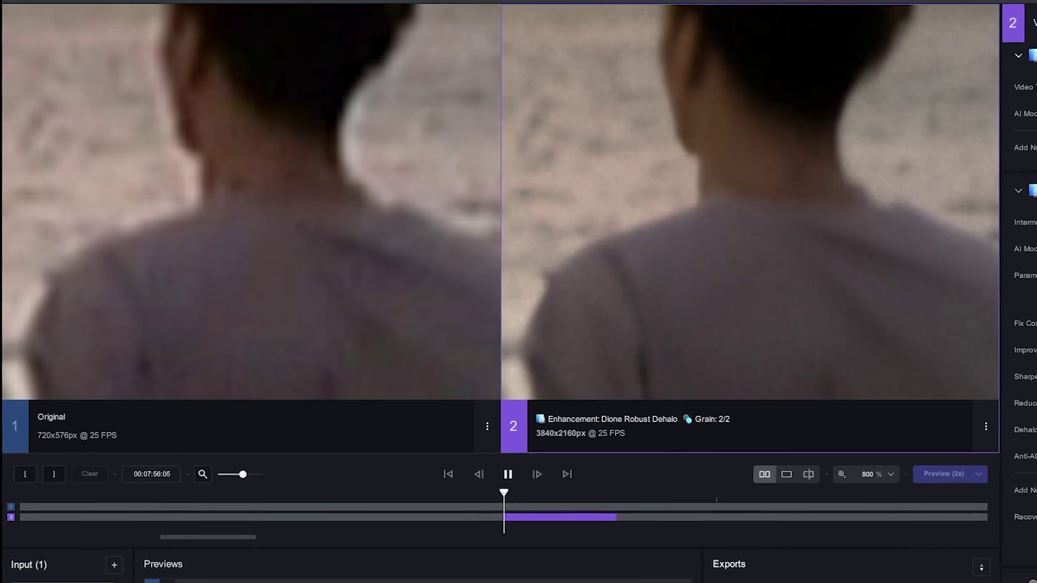
- Switch to the 00:22:25:08 preview, compare the man's face with the original and play the clip
{"action": "left_click", "coordinate": [487, 453]}
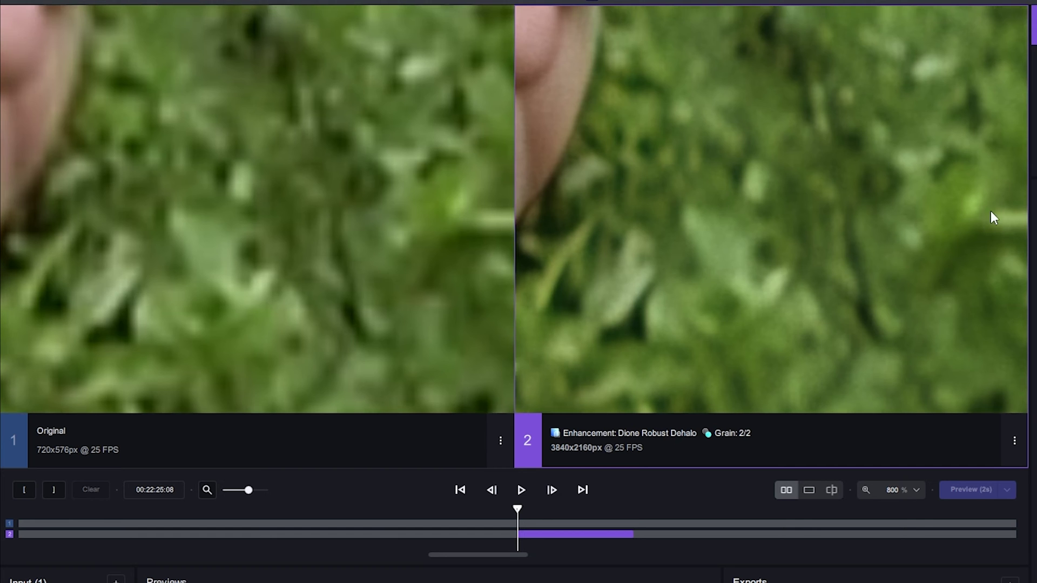
{"action": "scroll", "coordinate": [863, 271], "scroll_direction": "down", "scroll_amount": 4}
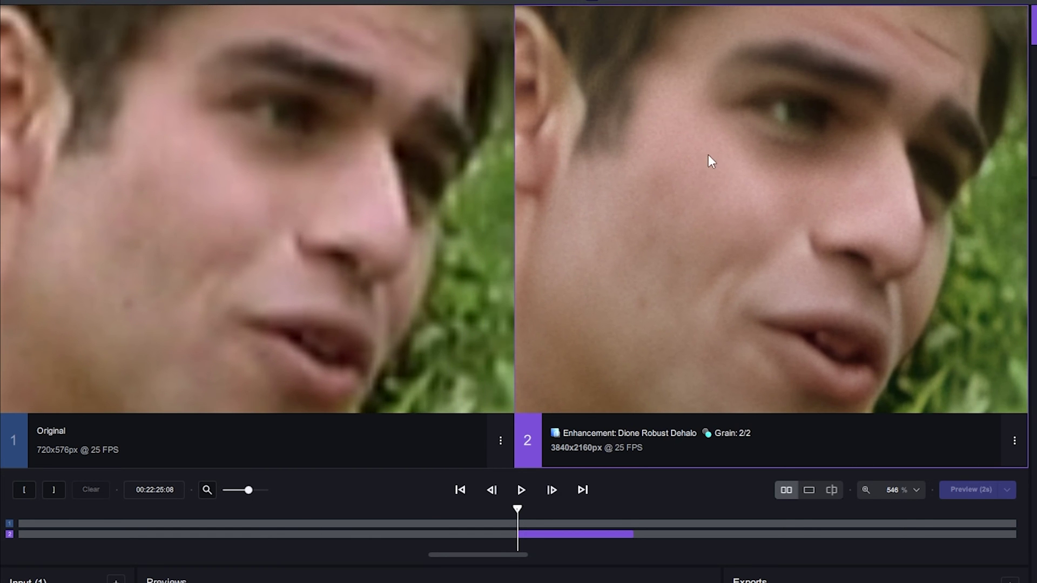
{"action": "left_click", "coordinate": [520, 490]}
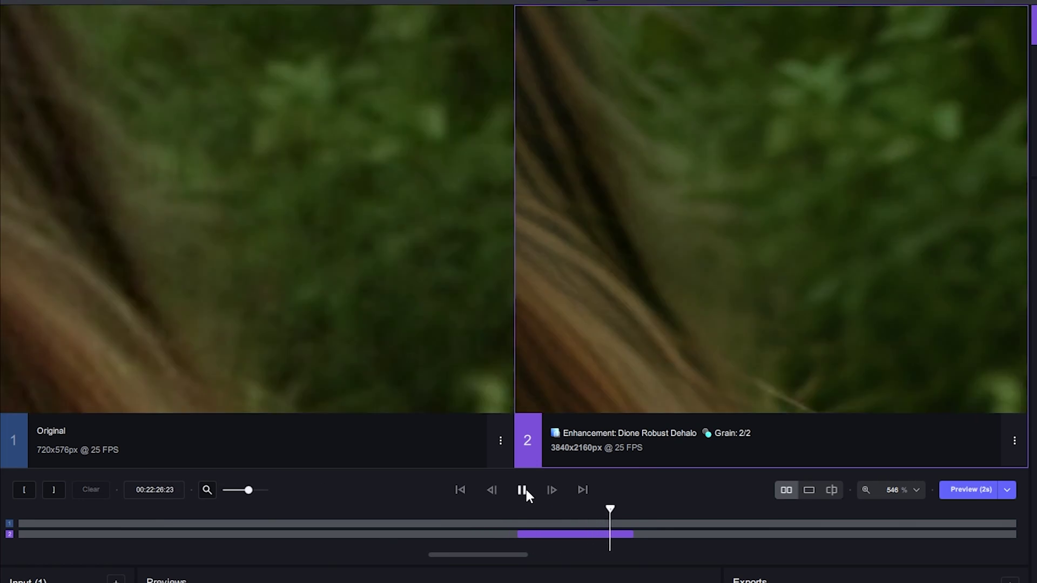
{"action": "left_click", "coordinate": [523, 489]}
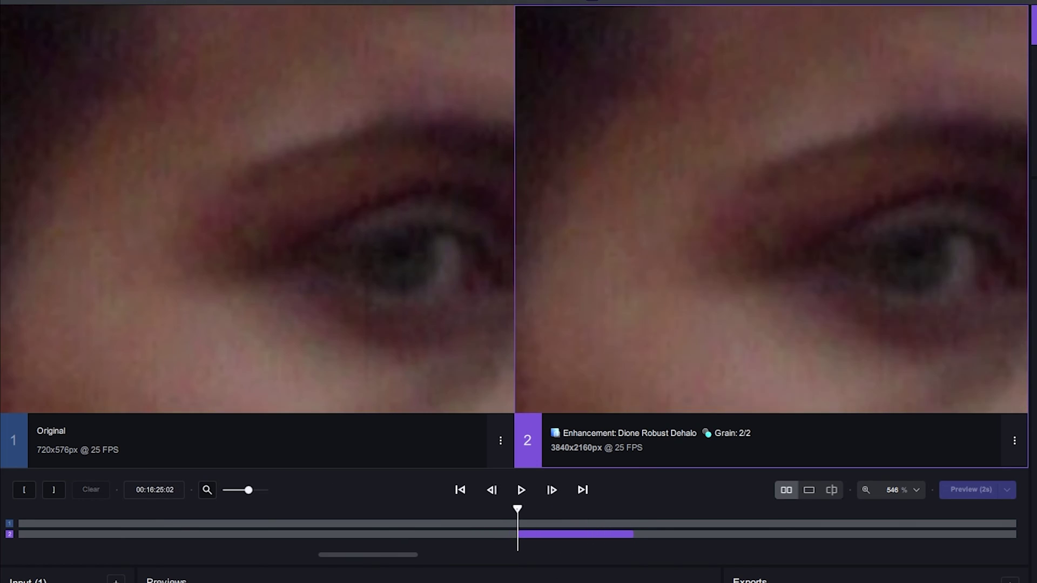
- Examine the woman's eyes, nose and lips enlarged in the 00:16:25:02 preview beside the original
{"action": "scroll", "coordinate": [638, 253], "scroll_direction": "down", "scroll_amount": 5}
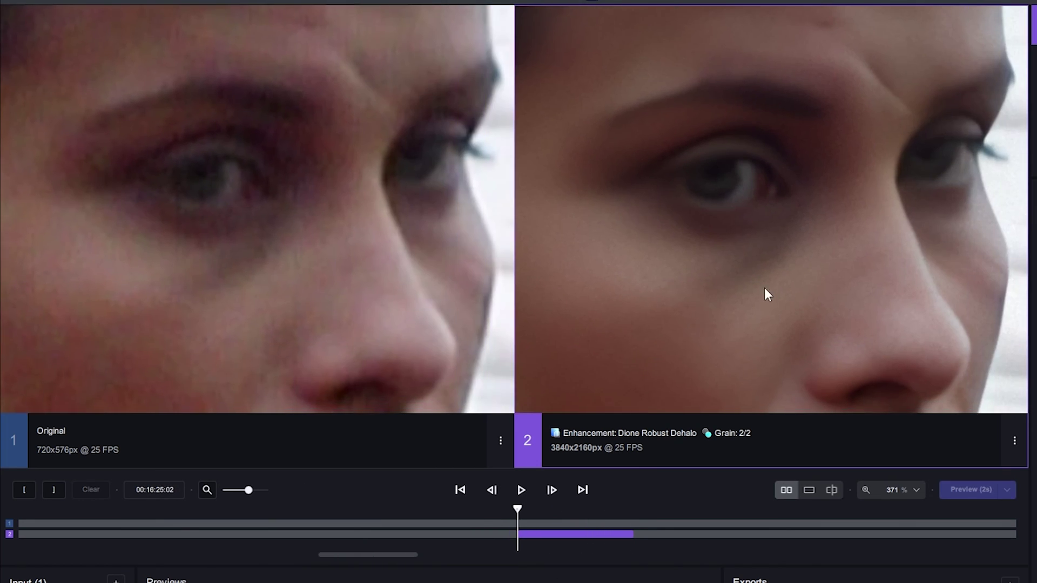
{"action": "scroll", "coordinate": [819, 297], "scroll_direction": "up", "scroll_amount": 3}
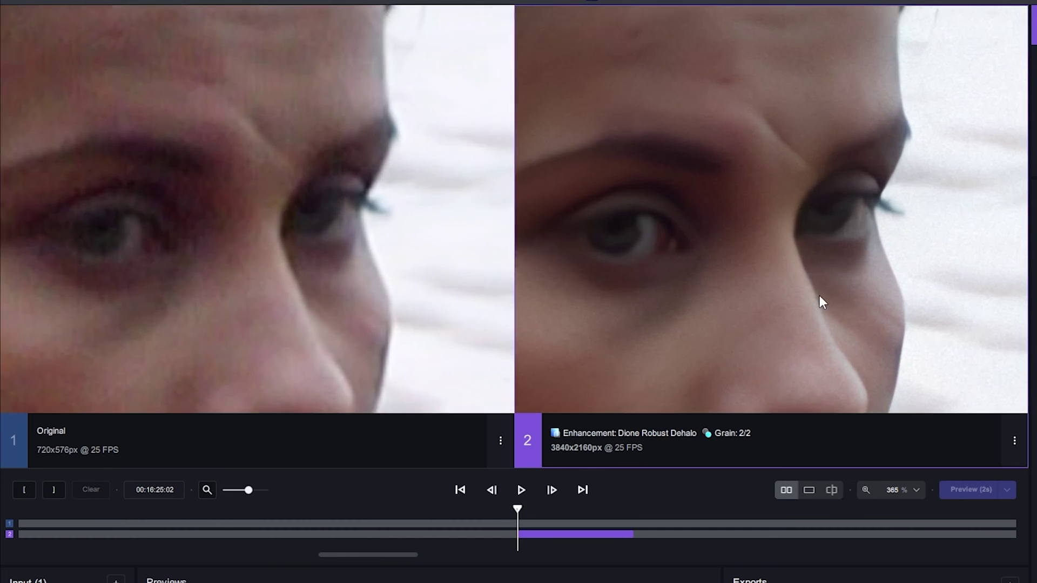
{"action": "left_click_drag", "start_coordinate": [863, 326], "coordinate": [752, 128]}
{"action": "scroll", "coordinate": [743, 252], "scroll_direction": "up", "scroll_amount": 3}
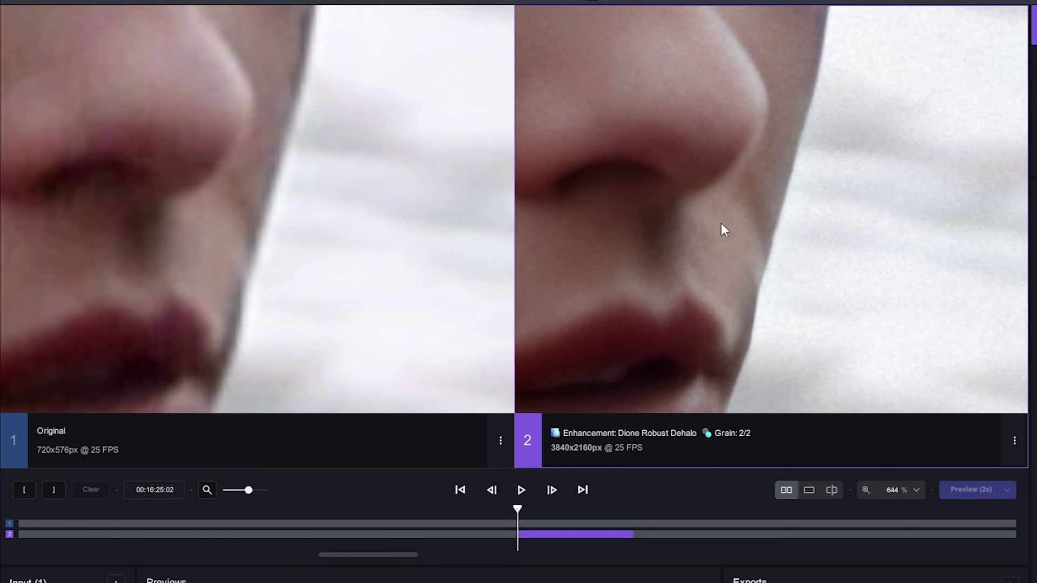
{"action": "left_click_drag", "start_coordinate": [716, 144], "coordinate": [796, 280]}
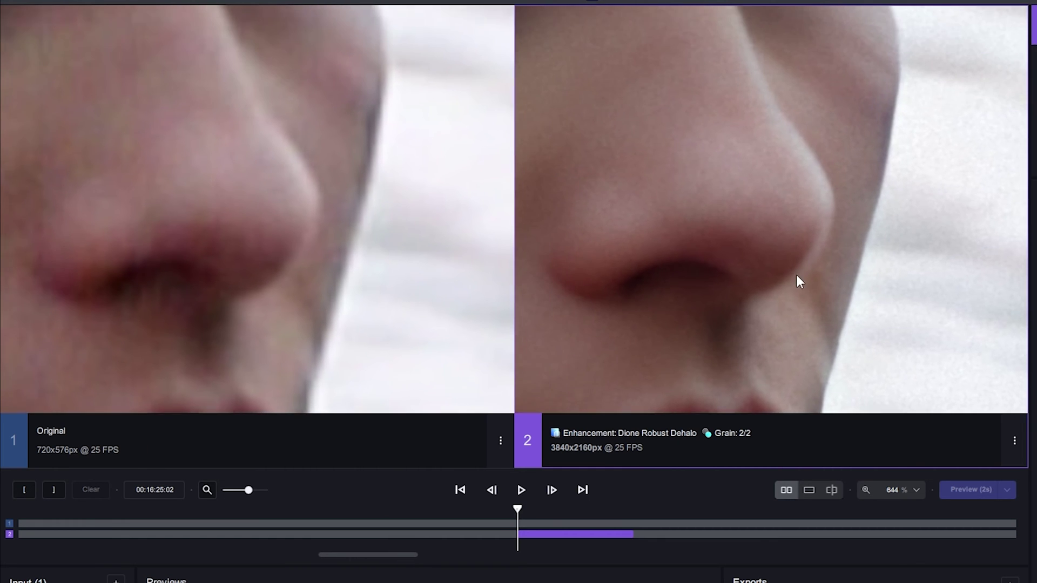
{"action": "left_click_drag", "start_coordinate": [791, 121], "coordinate": [803, 343]}
{"action": "scroll", "coordinate": [804, 342], "scroll_direction": "down", "scroll_amount": 8}
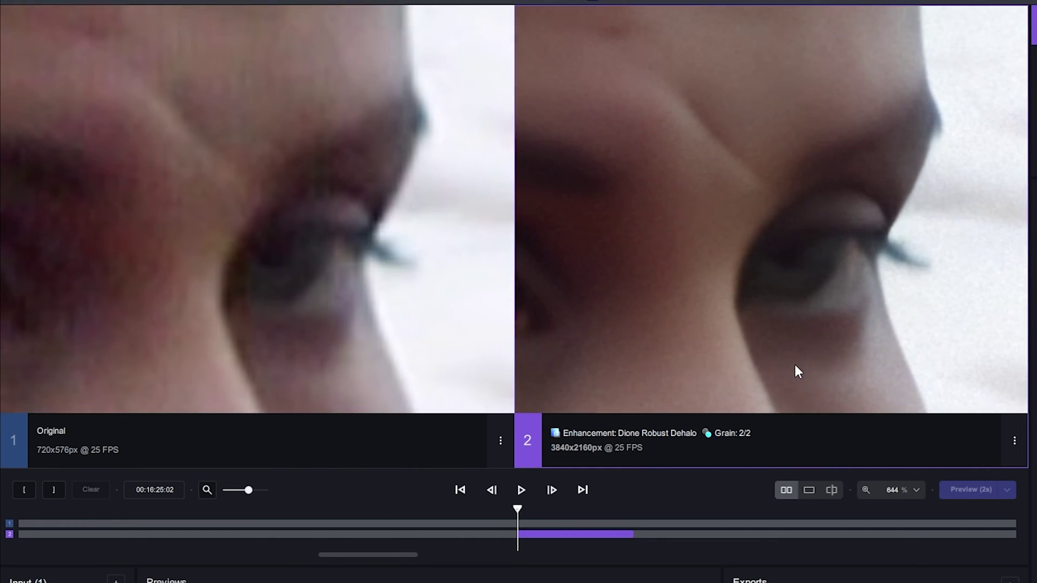
{"action": "scroll", "coordinate": [708, 282], "scroll_direction": "down", "scroll_amount": 3}
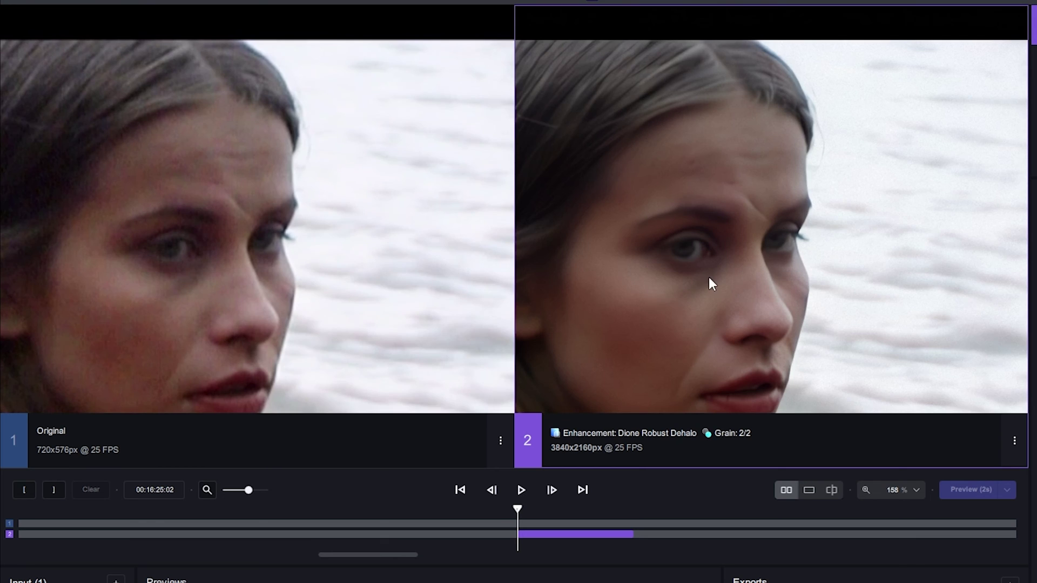
- Compare the woman's hair, ear and whole face with the original, playing the clip and returning to 00:16:25:05
{"action": "scroll", "coordinate": [840, 236], "scroll_direction": "up", "scroll_amount": 3}
{"action": "left_click_drag", "start_coordinate": [840, 236], "coordinate": [882, 375]}
{"action": "scroll", "coordinate": [778, 188], "scroll_direction": "up", "scroll_amount": 4}
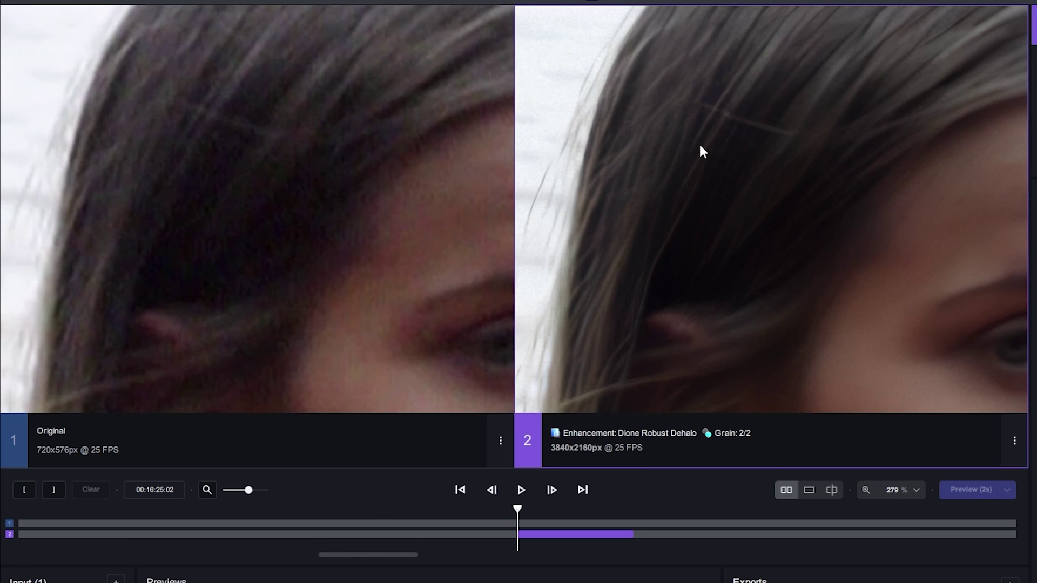
{"action": "left_click_drag", "start_coordinate": [699, 148], "coordinate": [619, 362]}
{"action": "left_click", "coordinate": [521, 490]}
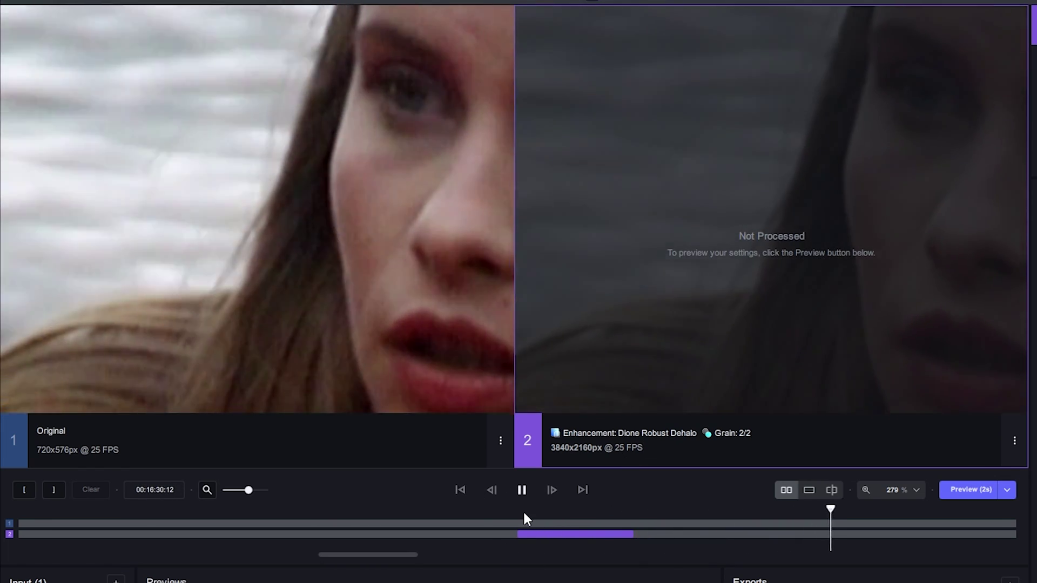
{"action": "left_click", "coordinate": [521, 512]}
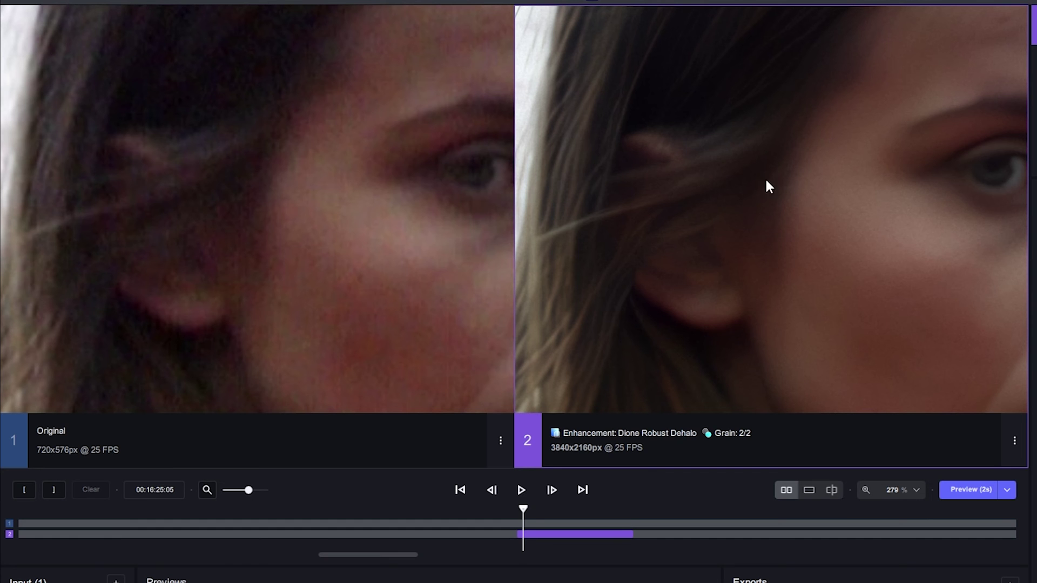
{"action": "scroll", "coordinate": [770, 302], "scroll_direction": "down", "scroll_amount": 5}
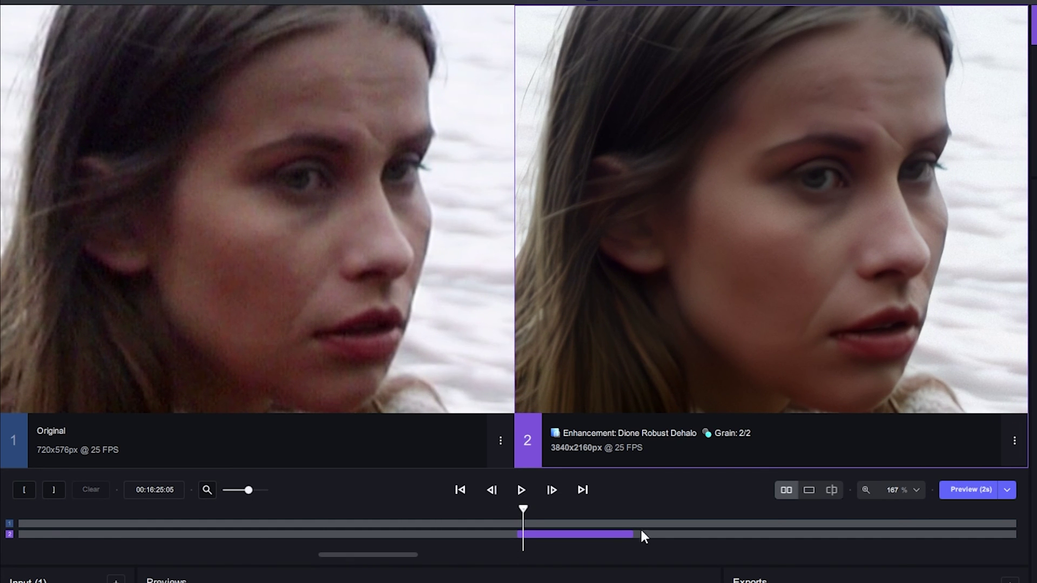
{"action": "left_click_drag", "start_coordinate": [754, 295], "coordinate": [760, 231]}
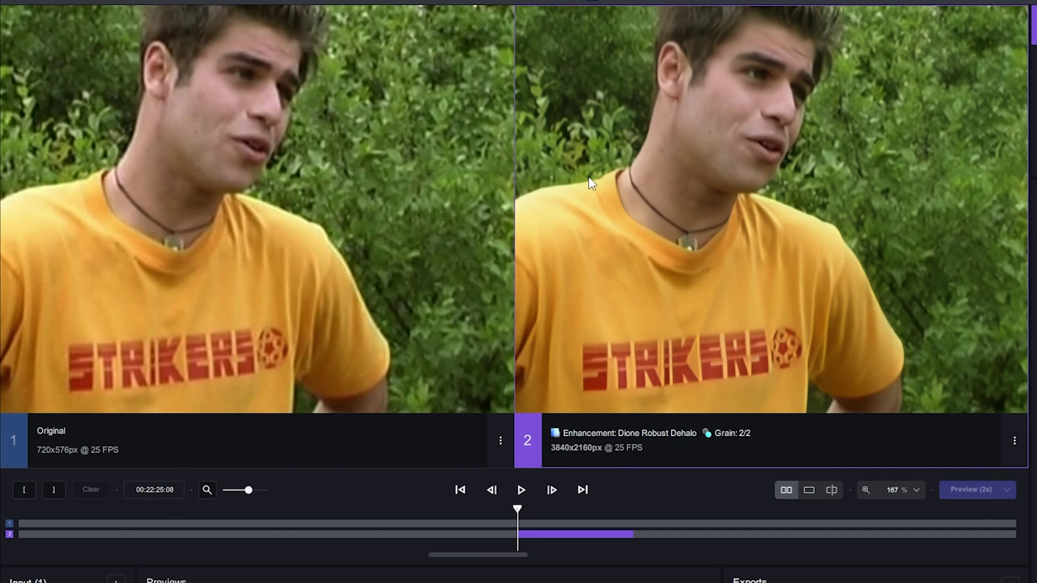
- Examine the man's face, neck, ear and the foliage behind him in the 00:22:25:08 preview against the original
{"action": "scroll", "coordinate": [663, 197], "scroll_direction": "up", "scroll_amount": 5}
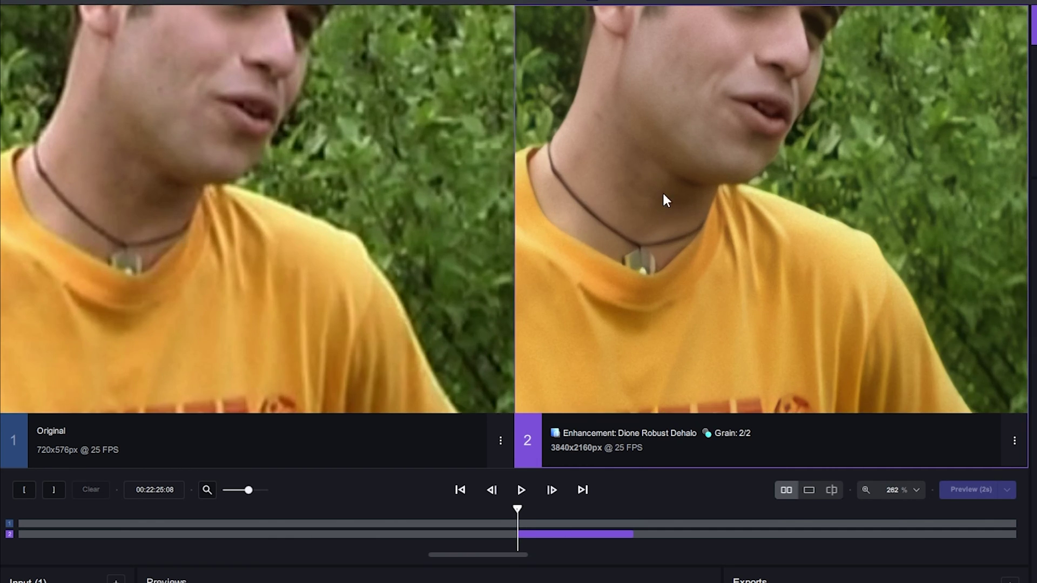
{"action": "scroll", "coordinate": [721, 231], "scroll_direction": "up", "scroll_amount": 5}
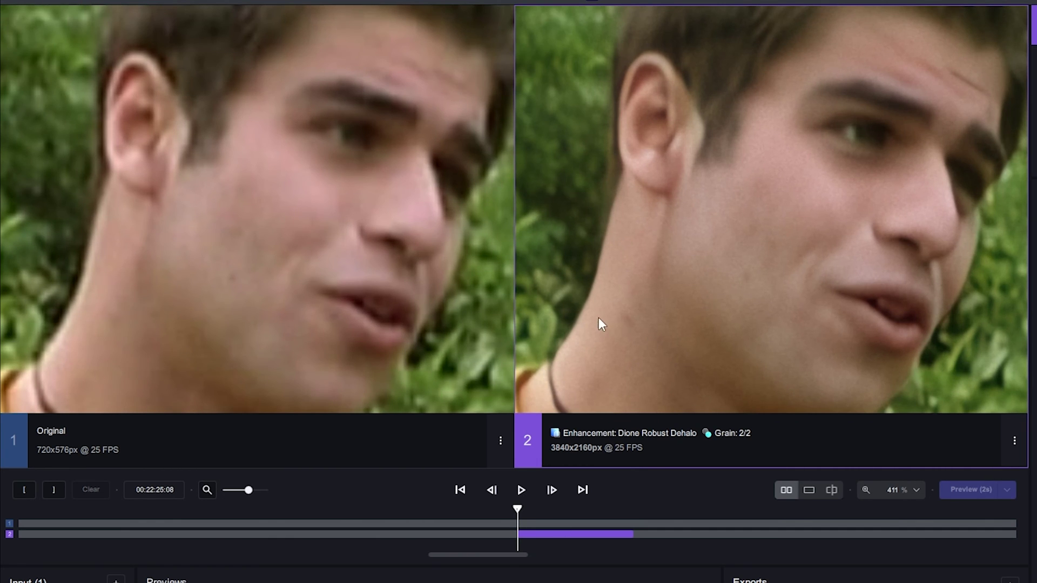
{"action": "scroll", "coordinate": [702, 294], "scroll_direction": "up", "scroll_amount": 6}
{"action": "left_click_drag", "start_coordinate": [629, 328], "coordinate": [663, 280]}
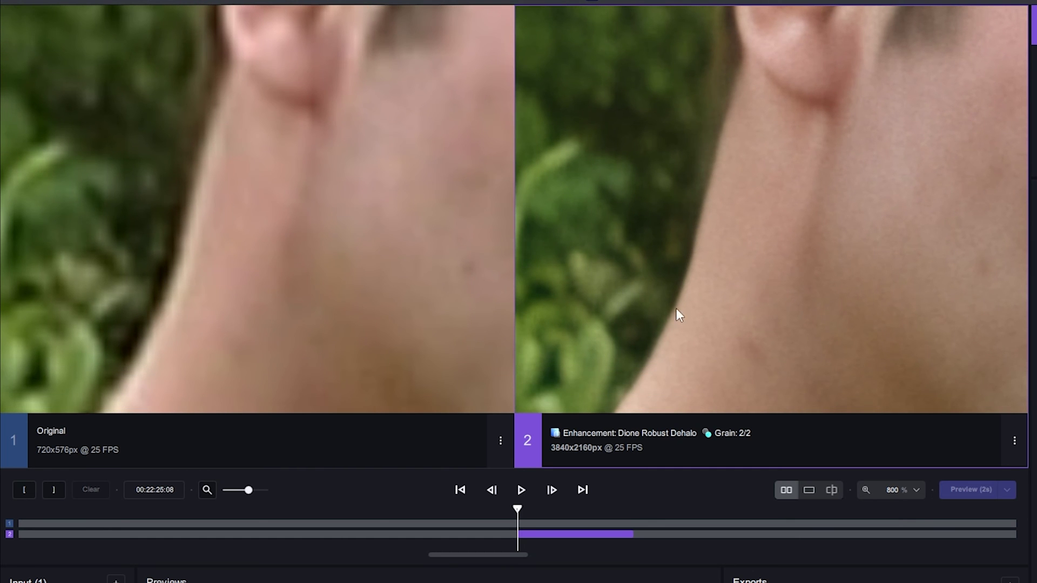
{"action": "left_click_drag", "start_coordinate": [764, 216], "coordinate": [695, 366]}
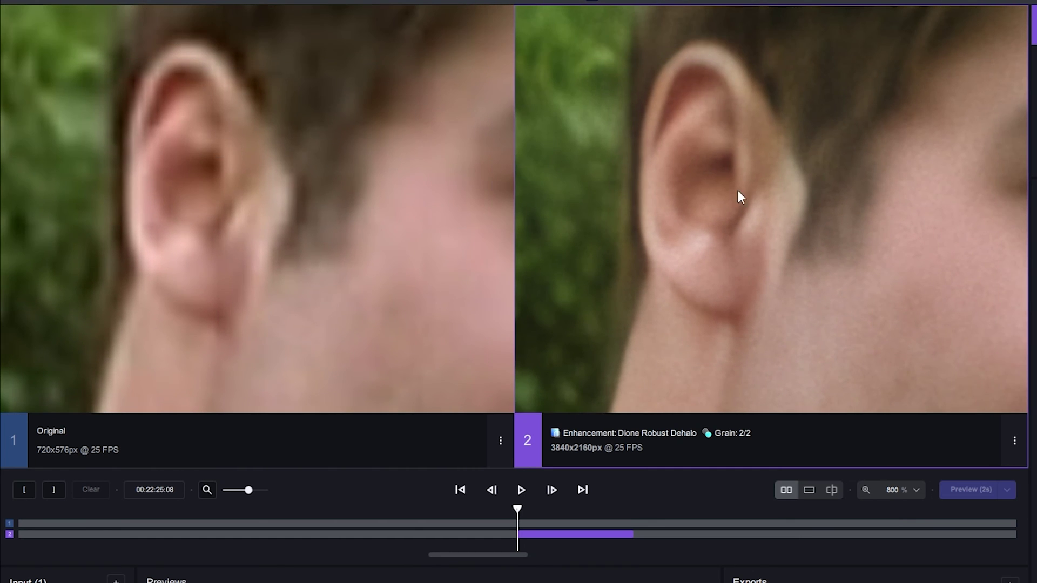
{"action": "scroll", "coordinate": [673, 271], "scroll_direction": "down", "scroll_amount": 6}
{"action": "left_click_drag", "start_coordinate": [799, 254], "coordinate": [811, 277]}
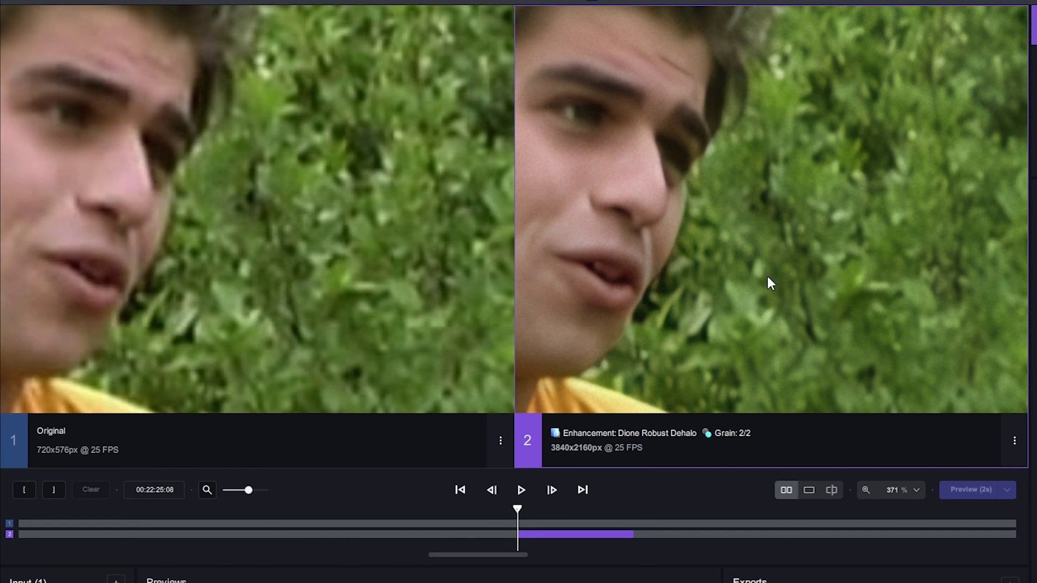
- Play the clip, pause at 00:22:27:00 and compare the woman's profile with the original
{"action": "left_click", "coordinate": [521, 490]}
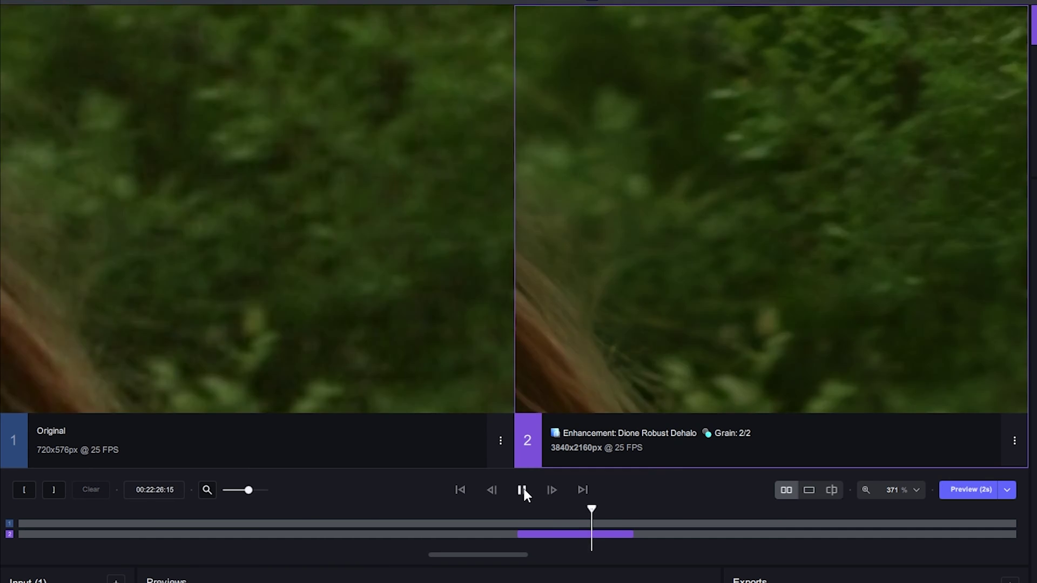
{"action": "left_click", "coordinate": [523, 488]}
{"action": "left_click_drag", "start_coordinate": [699, 322], "coordinate": [1019, 205]}
{"action": "scroll", "coordinate": [1019, 205], "scroll_direction": "down", "scroll_amount": 2}
{"action": "scroll", "coordinate": [748, 180], "scroll_direction": "down", "scroll_amount": 2}
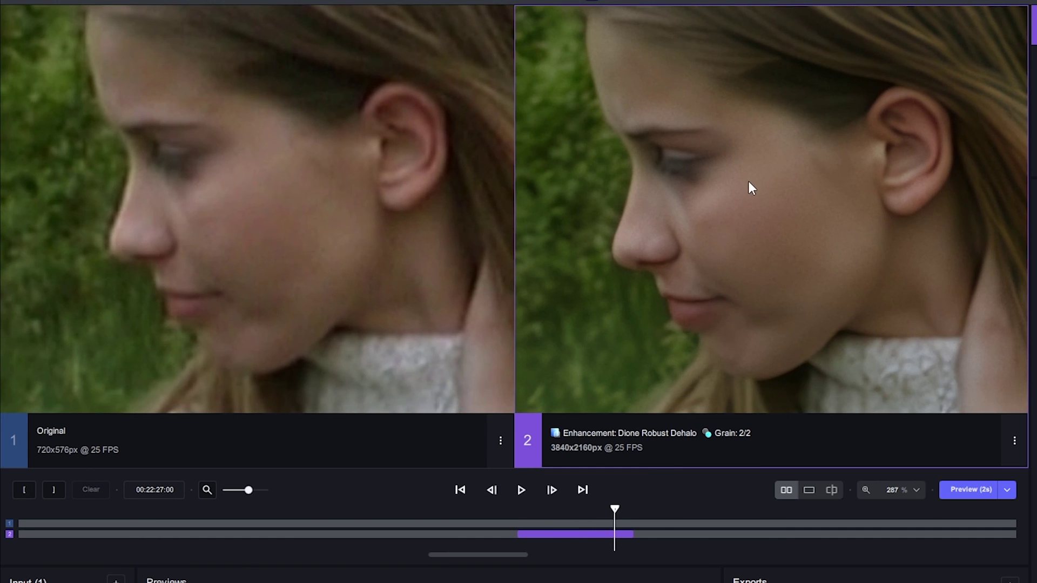
{"action": "scroll", "coordinate": [683, 254], "scroll_direction": "up", "scroll_amount": 4}
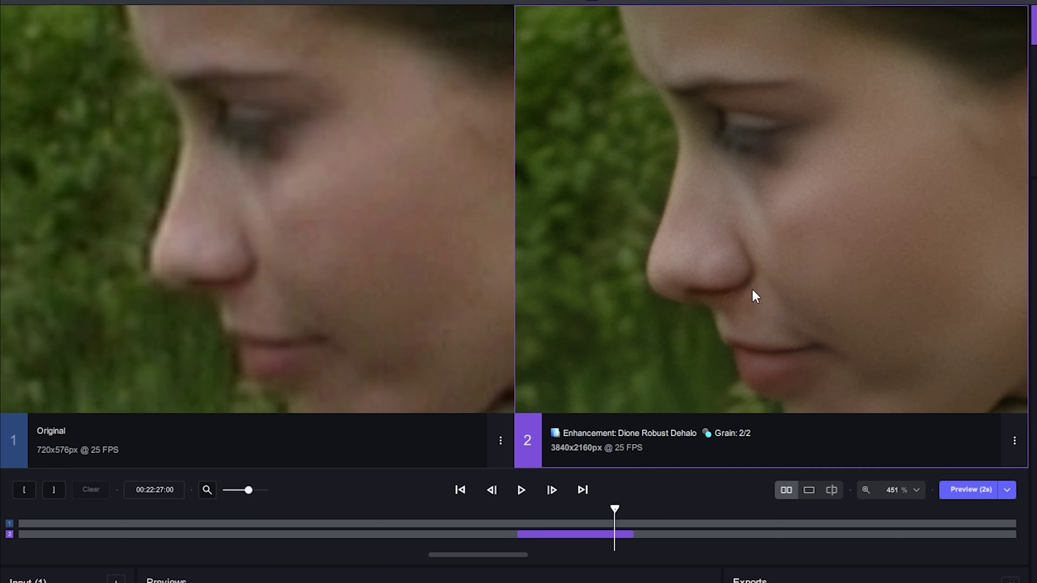
- Replay the clip, stop at 00:22:26:09 and compare the man's yellow shirt, neck and necklace with the original
{"action": "left_click", "coordinate": [521, 492]}
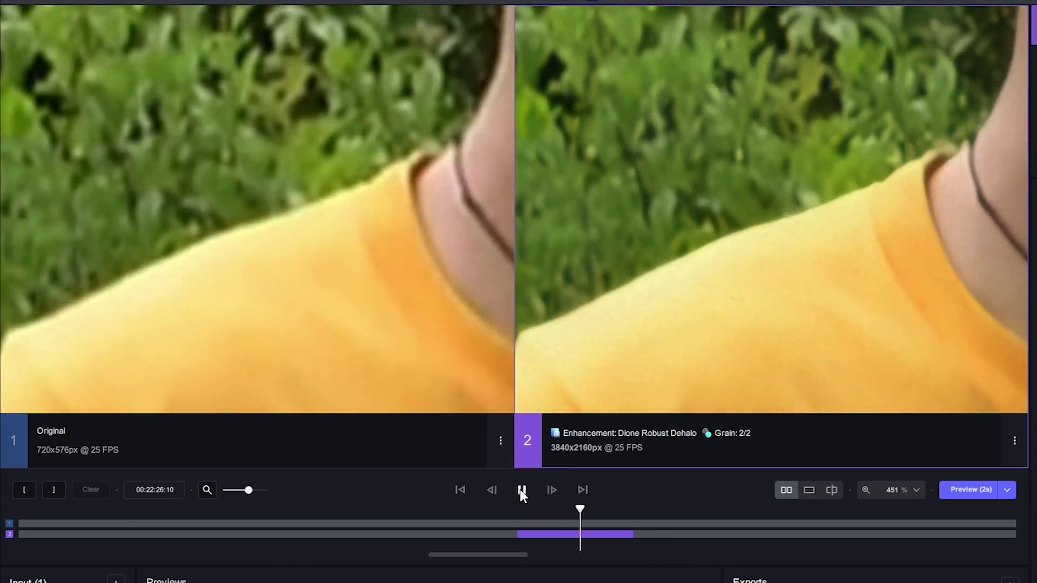
{"action": "left_click", "coordinate": [521, 490]}
{"action": "left_click", "coordinate": [578, 510]}
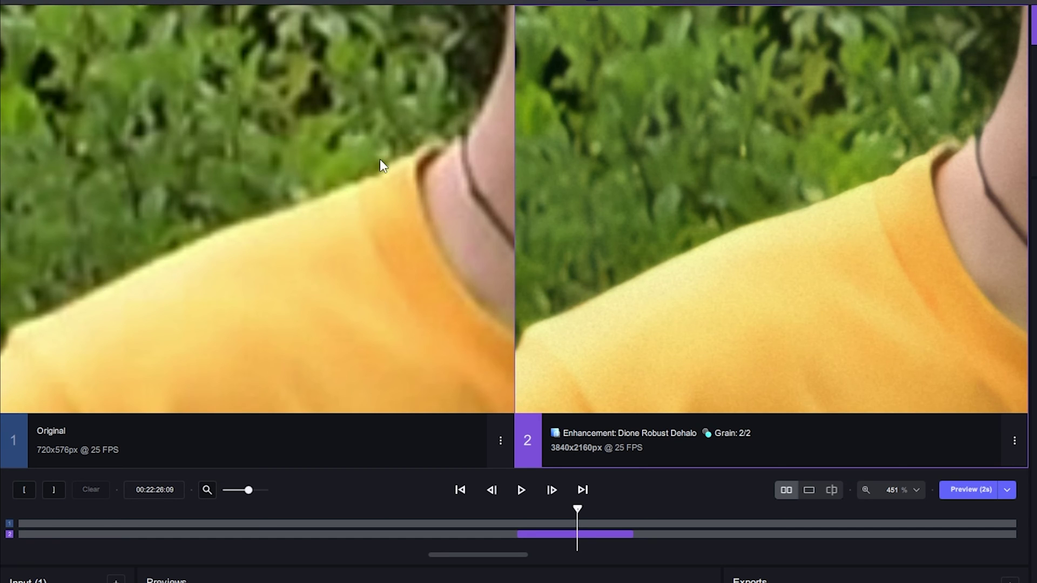
{"action": "scroll", "coordinate": [675, 223], "scroll_direction": "down", "scroll_amount": 2}
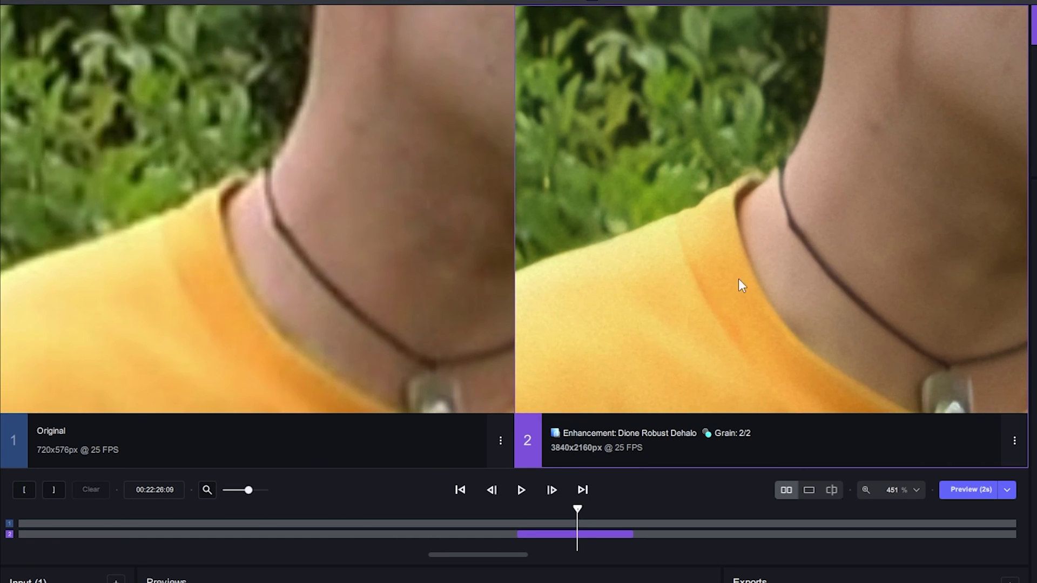
- Compare the man's necklace and neck skin up close at 00:22:26:09 with the original, ending on his whole head and shoulders
{"action": "scroll", "coordinate": [766, 283], "scroll_direction": "down", "scroll_amount": 1}
{"action": "scroll", "coordinate": [735, 281], "scroll_direction": "up", "scroll_amount": 5}
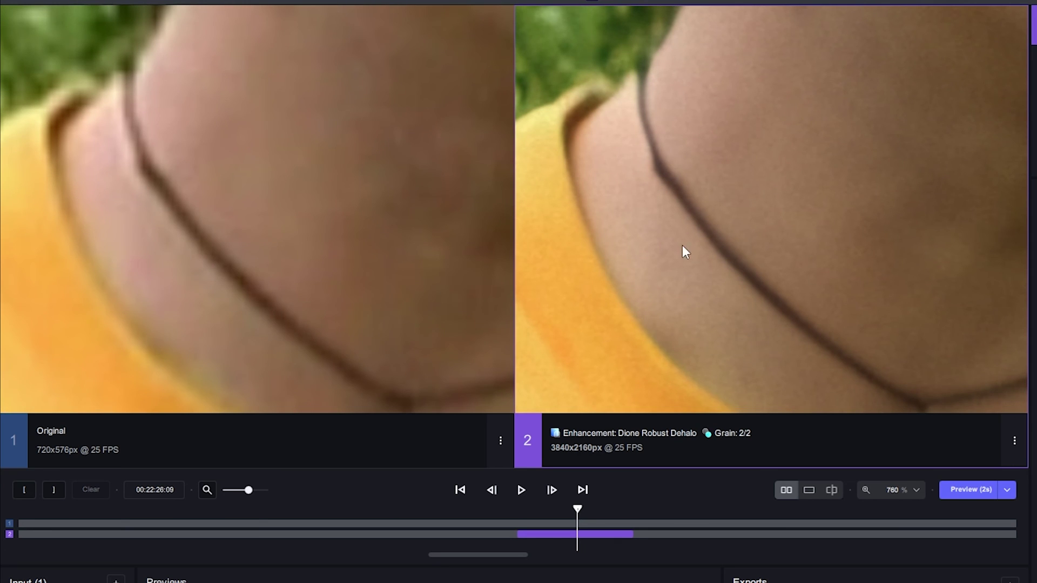
{"action": "scroll", "coordinate": [757, 242], "scroll_direction": "down", "scroll_amount": 7}
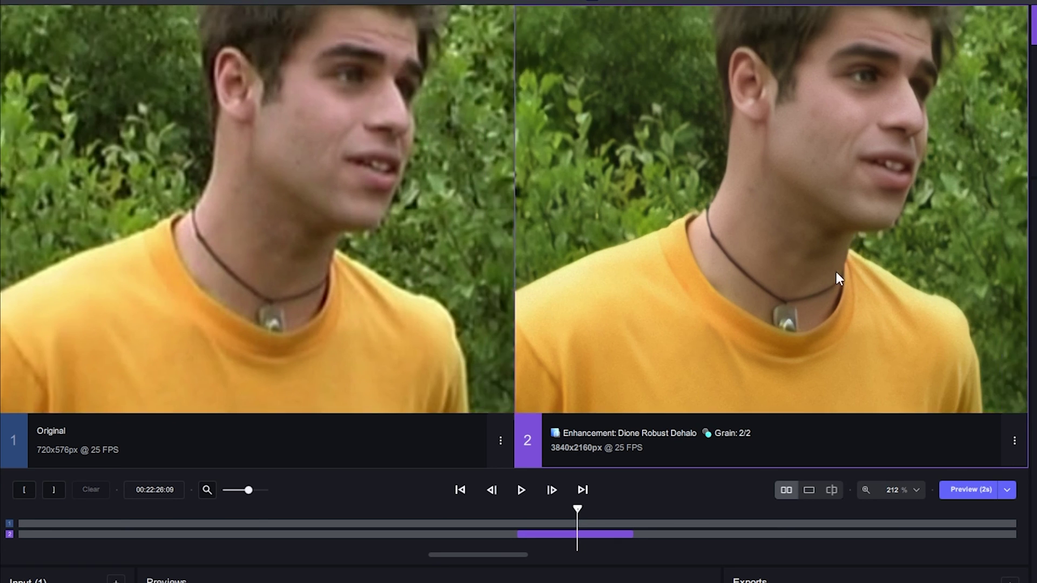
{"action": "scroll", "coordinate": [763, 301], "scroll_direction": "down", "scroll_amount": 2}
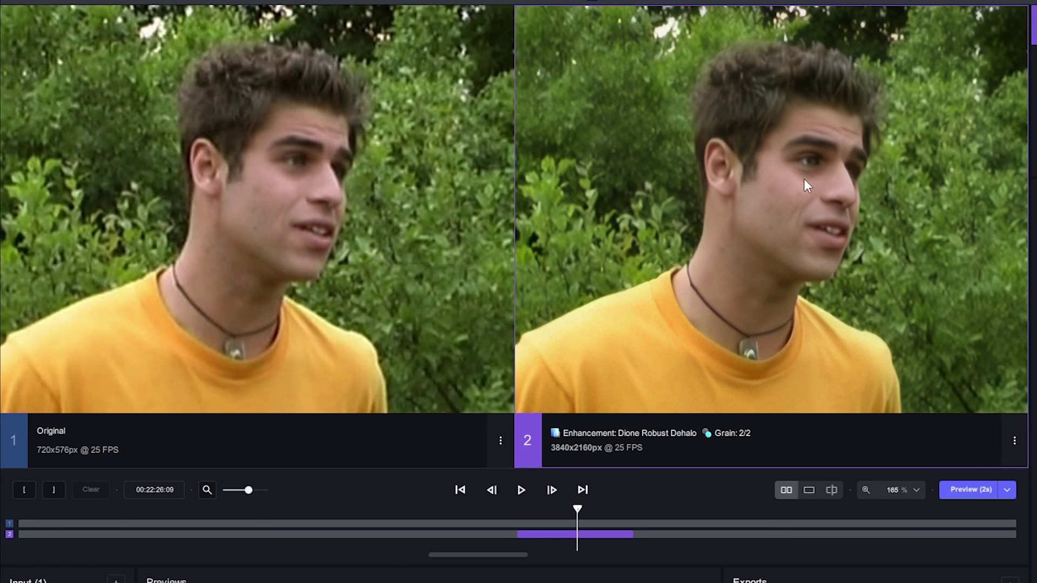
- Examine the man's cheek, ear and mouth at up to about 449% against the original, and play the clip at that magnification
{"action": "scroll", "coordinate": [755, 281], "scroll_direction": "up", "scroll_amount": 2}
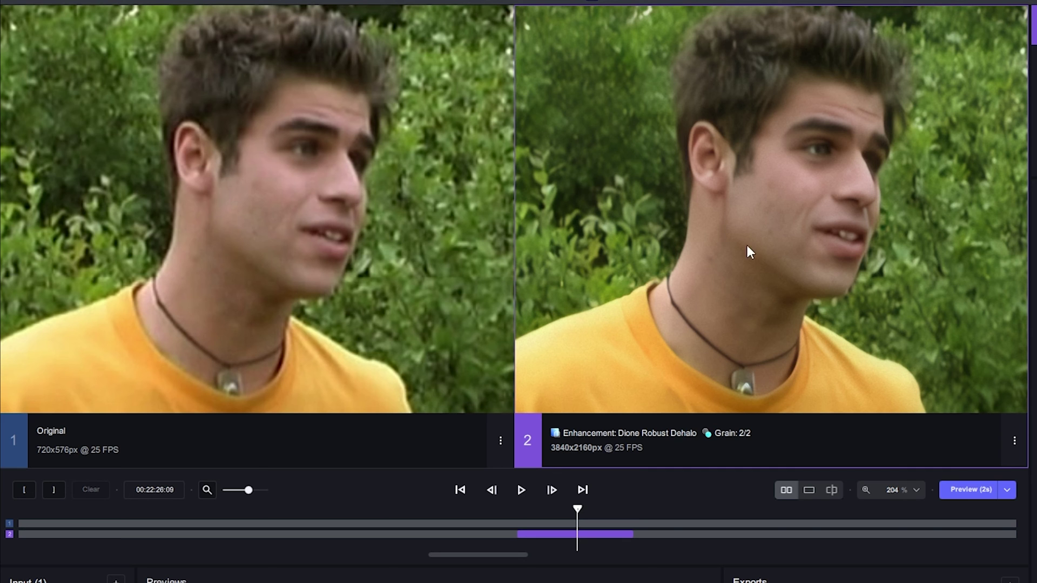
{"action": "scroll", "coordinate": [740, 264], "scroll_direction": "up", "scroll_amount": 3}
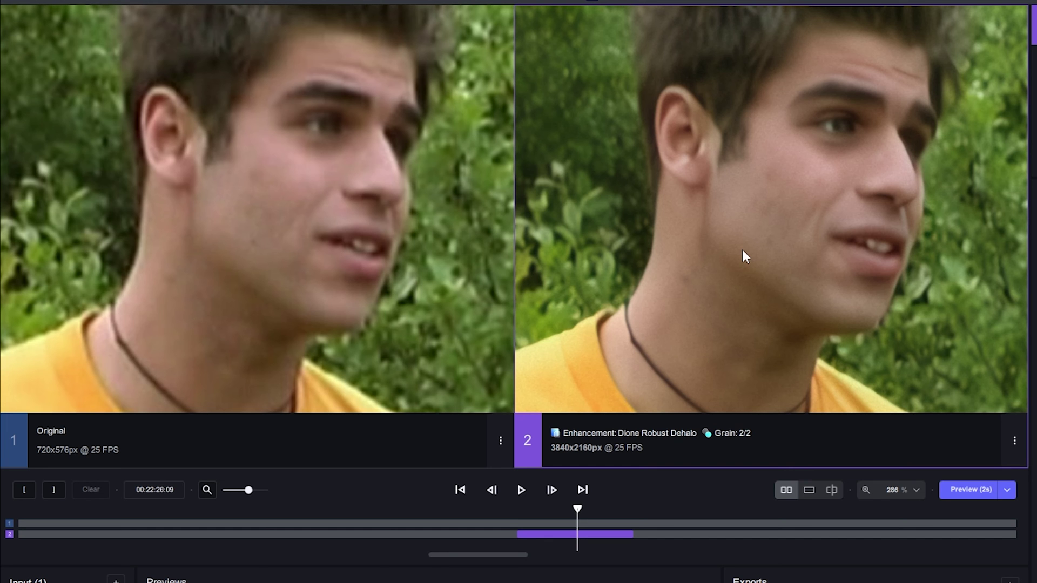
{"action": "scroll", "coordinate": [737, 242], "scroll_direction": "up", "scroll_amount": 2}
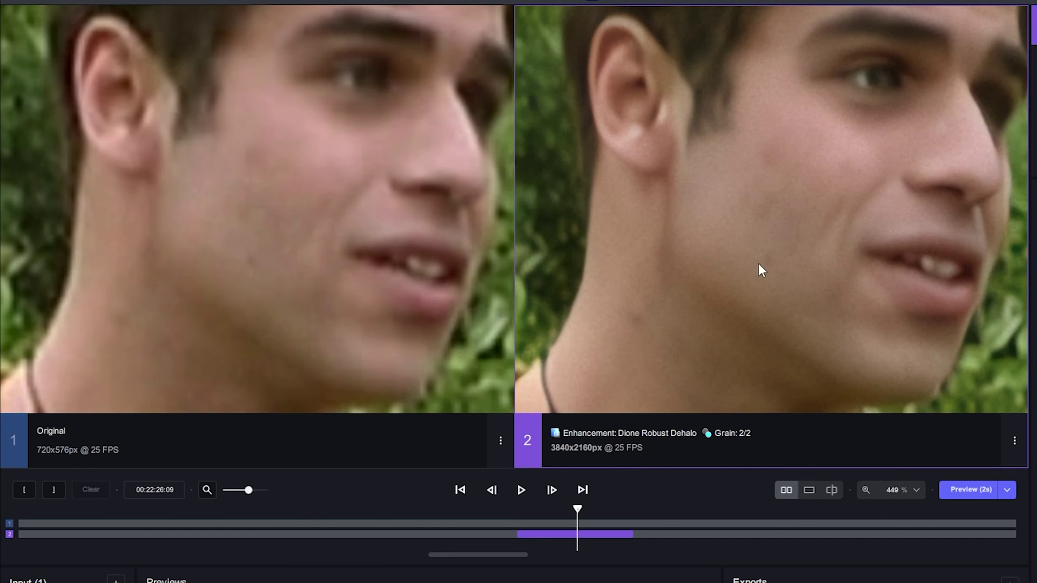
{"action": "scroll", "coordinate": [759, 277], "scroll_direction": "up", "scroll_amount": 2}
{"action": "left_click", "coordinate": [519, 491]}
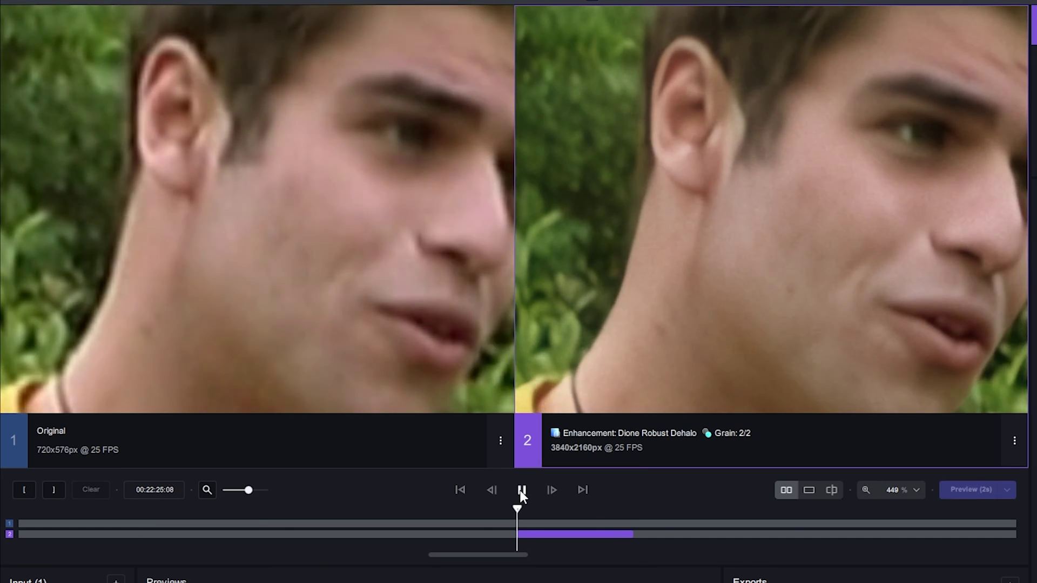
{"action": "left_click", "coordinate": [522, 491]}
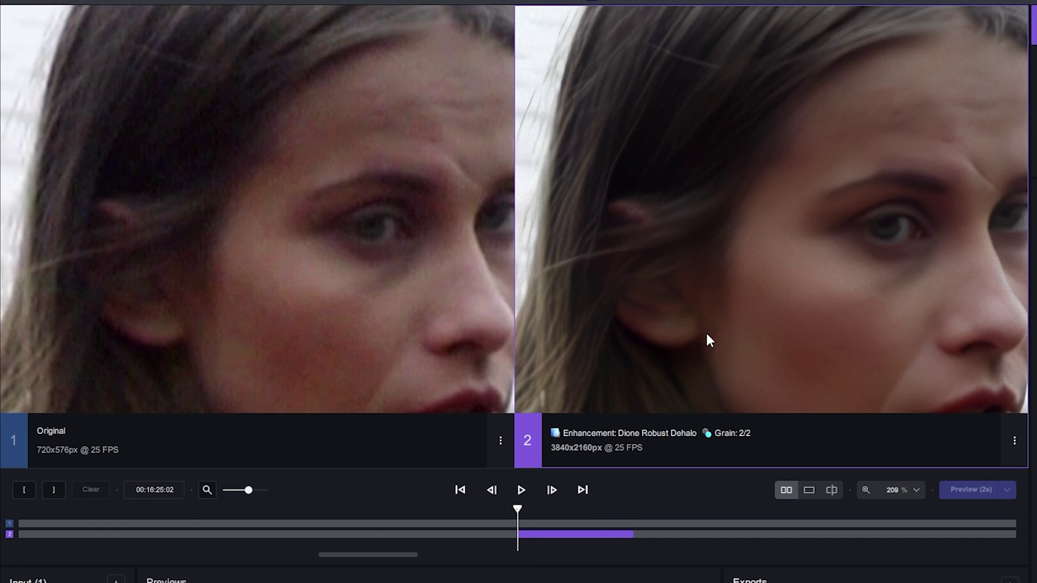
- Compare the woman's face and hair at 00:16:25:02 with the original, from close-up out to the entire frame
{"action": "scroll", "coordinate": [707, 335], "scroll_direction": "down", "scroll_amount": 3}
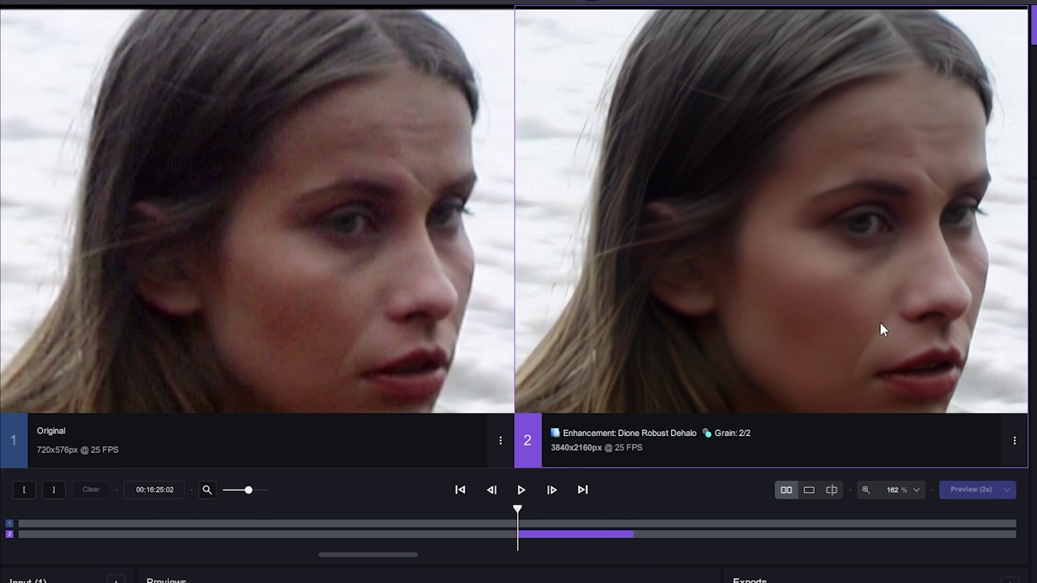
{"action": "scroll", "coordinate": [767, 252], "scroll_direction": "down", "scroll_amount": 3}
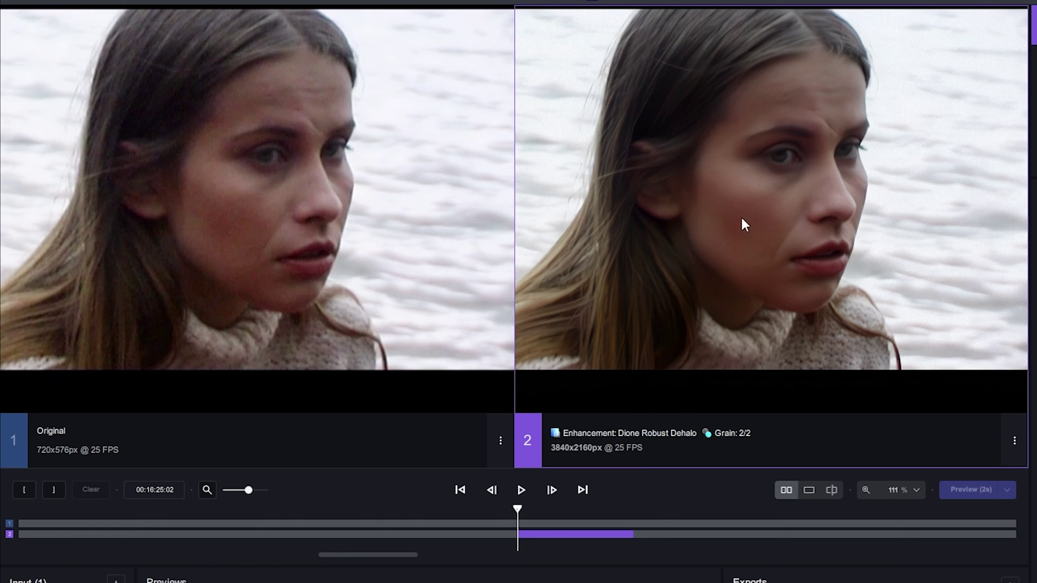
{"action": "scroll", "coordinate": [737, 223], "scroll_direction": "down", "scroll_amount": 5}
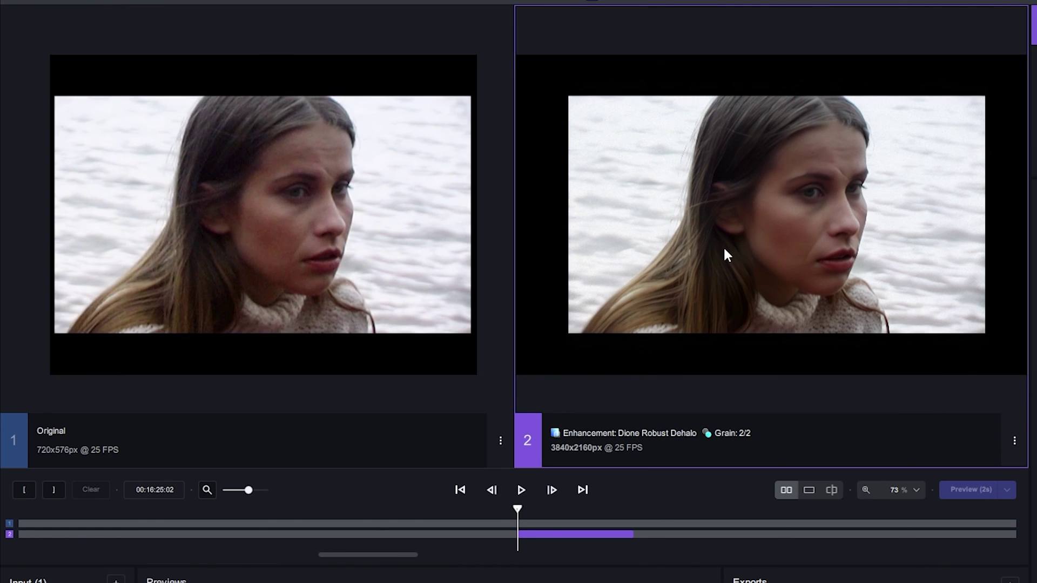
{"action": "scroll", "coordinate": [778, 272], "scroll_direction": "down", "scroll_amount": 1}
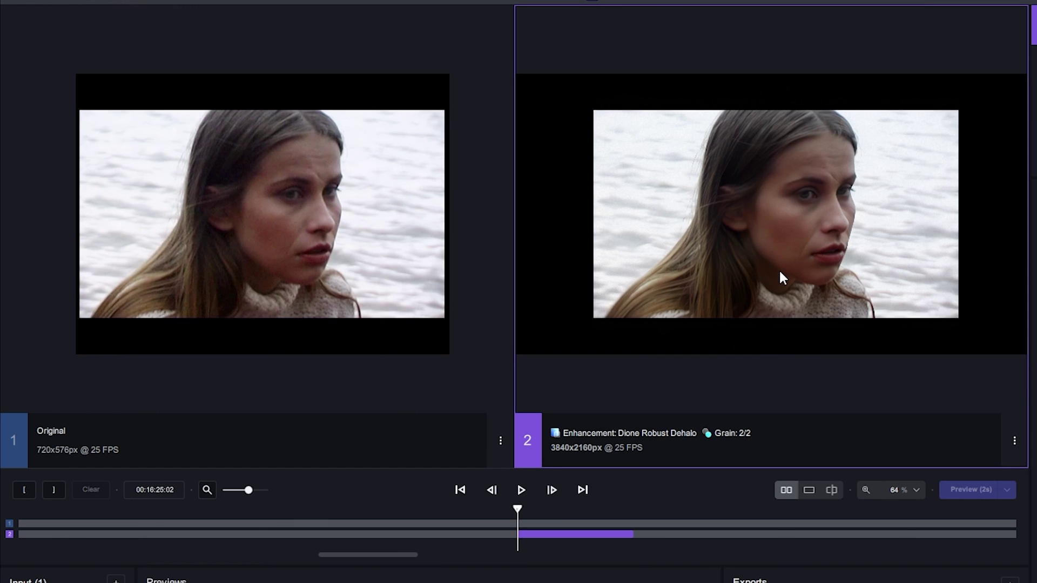
{"action": "scroll", "coordinate": [779, 270], "scroll_direction": "down", "scroll_amount": 1}
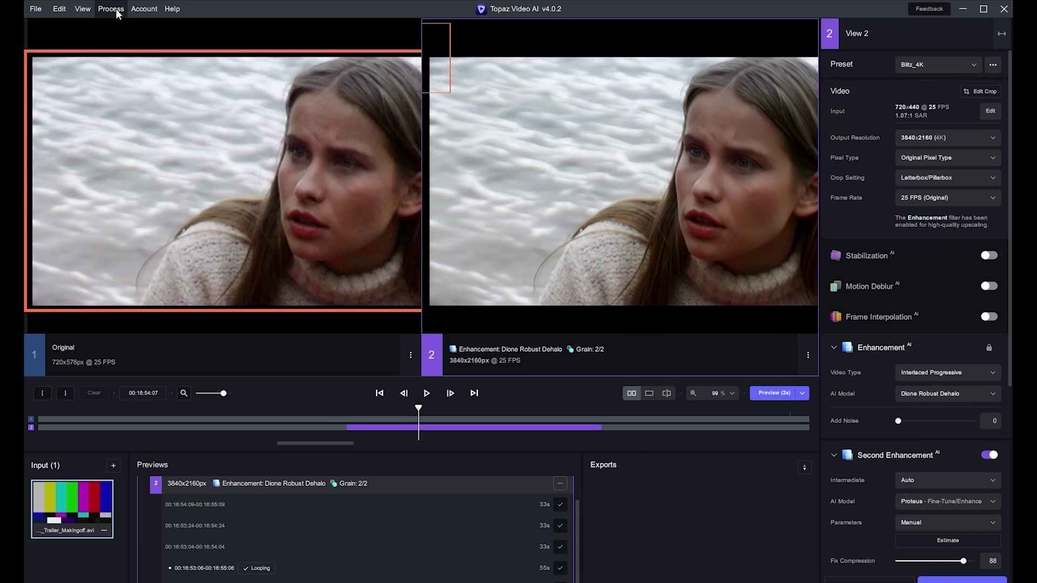
- Run the built-in processing benchmark with a 1920x1080 (FHD) input resolution
{"action": "left_click", "coordinate": [115, 9]}
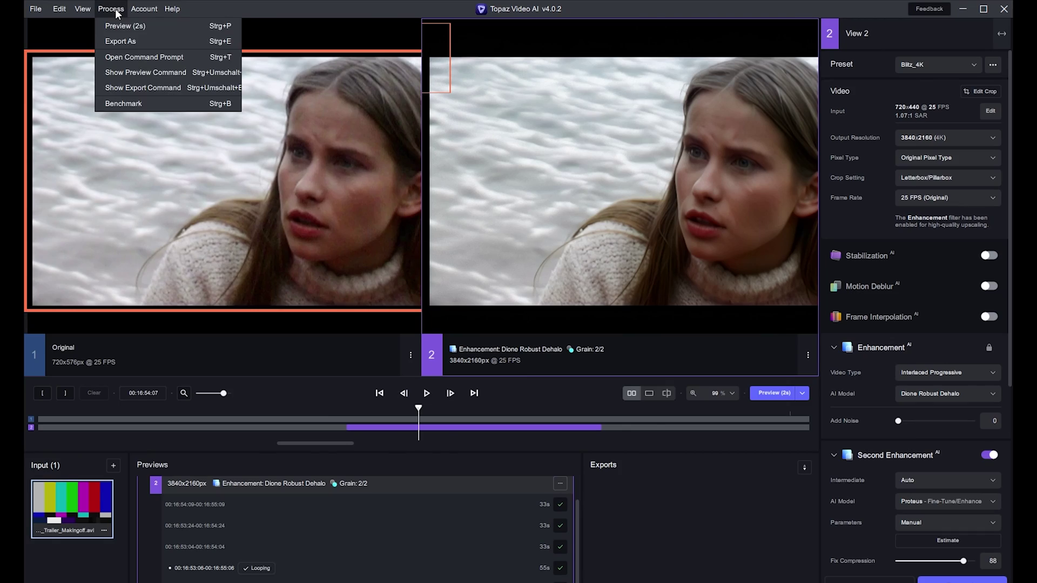
{"action": "left_click", "coordinate": [125, 104]}
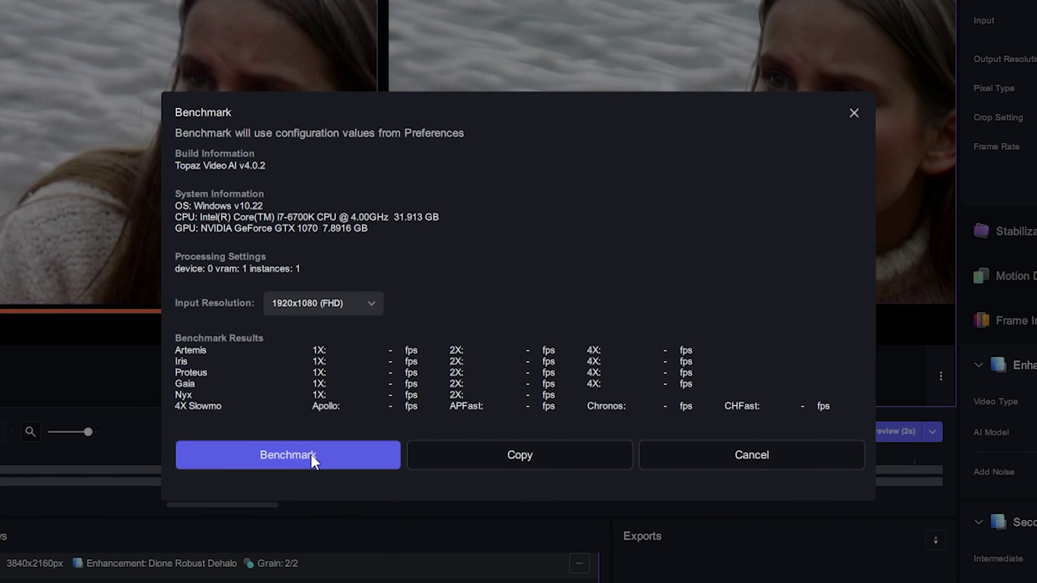
{"action": "left_click", "coordinate": [310, 453]}
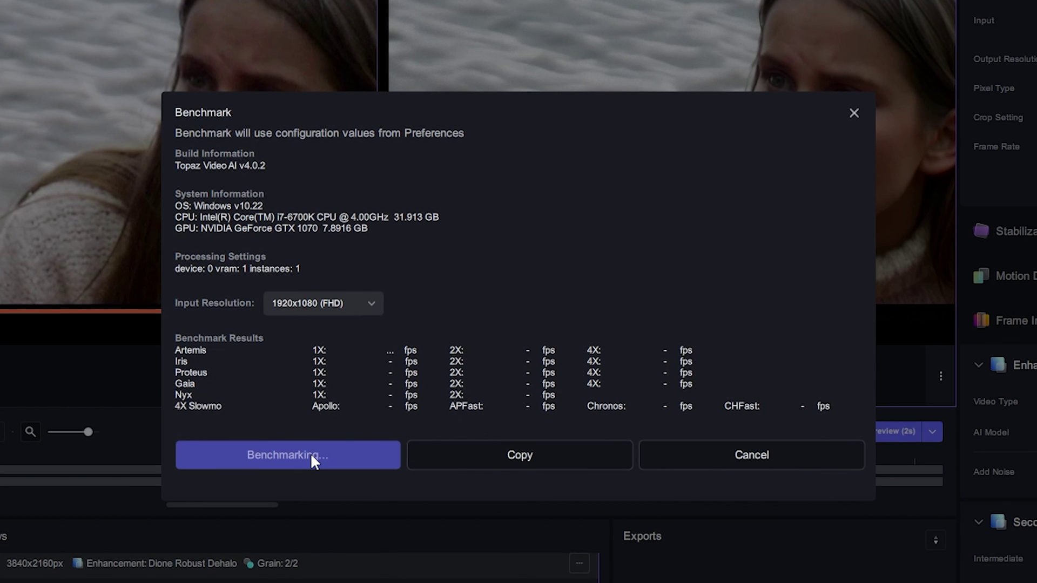